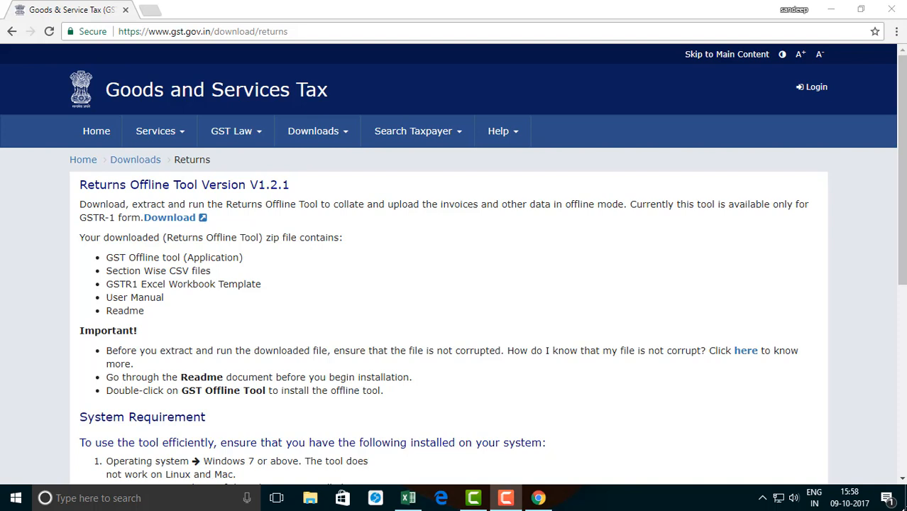
# Step: Review the downloaded contents of the gst_offline_tool folder on the desktop
pyautogui.click(183, 32)
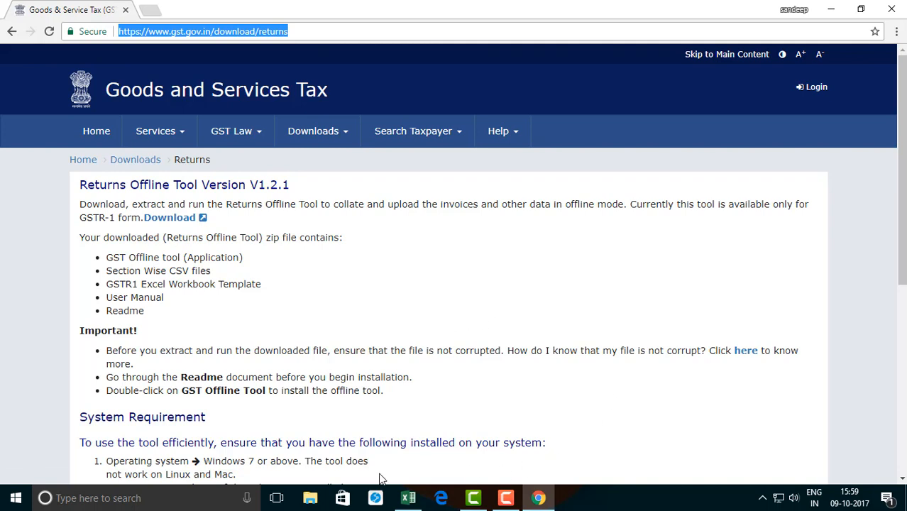
pyautogui.click(831, 9)
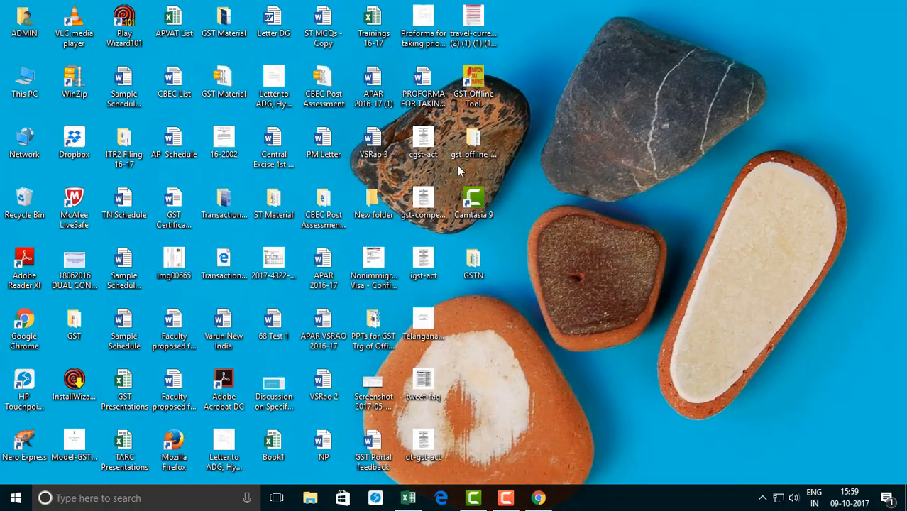
pyautogui.doubleClick(471, 146)
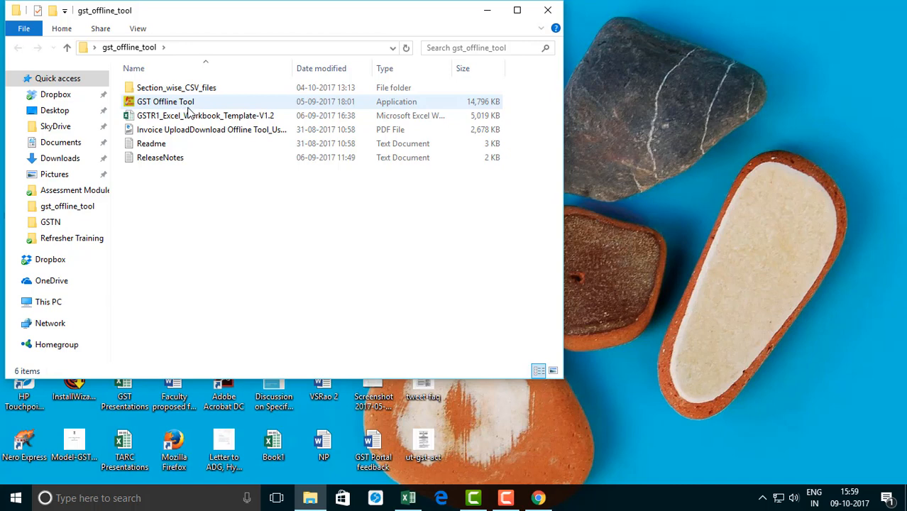
pyautogui.click(487, 10)
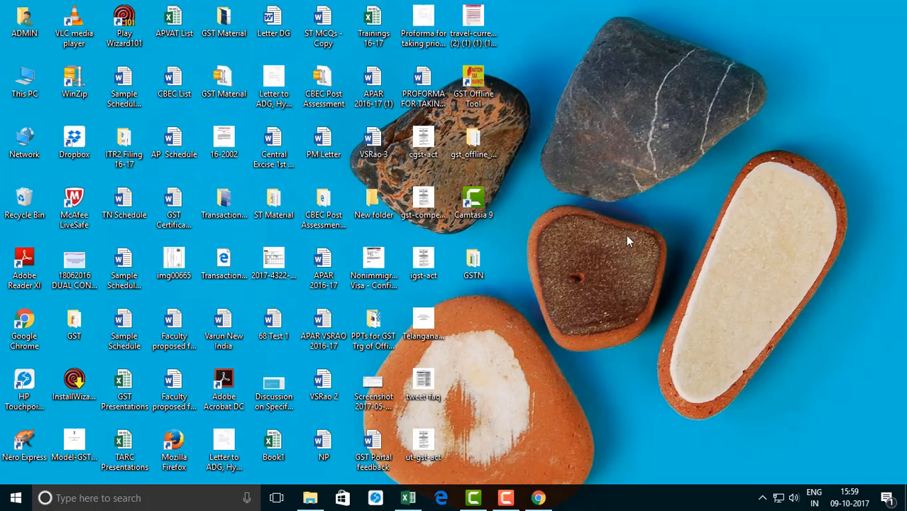
# Step: Launch the GST Offline Tool, start a new invoice data upload for the return, and enter the supplier's GSTIN
pyautogui.doubleClick(475, 111)
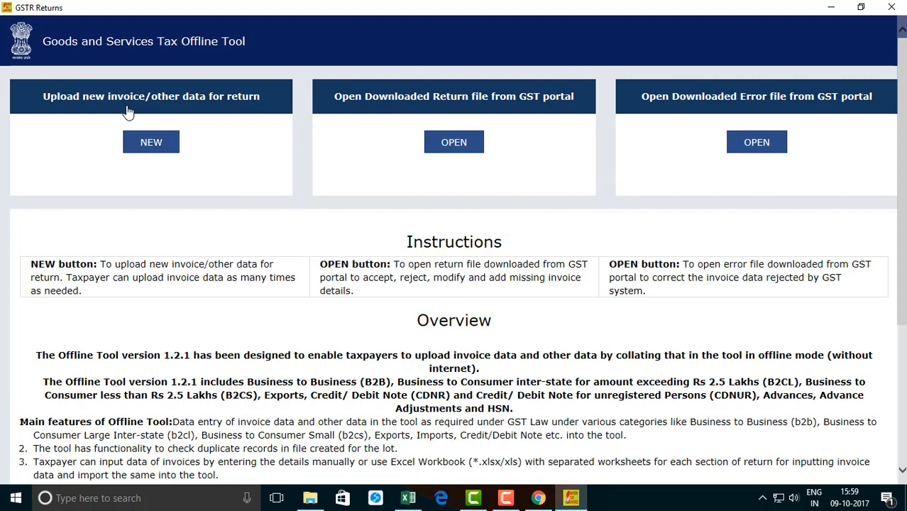
pyautogui.click(160, 155)
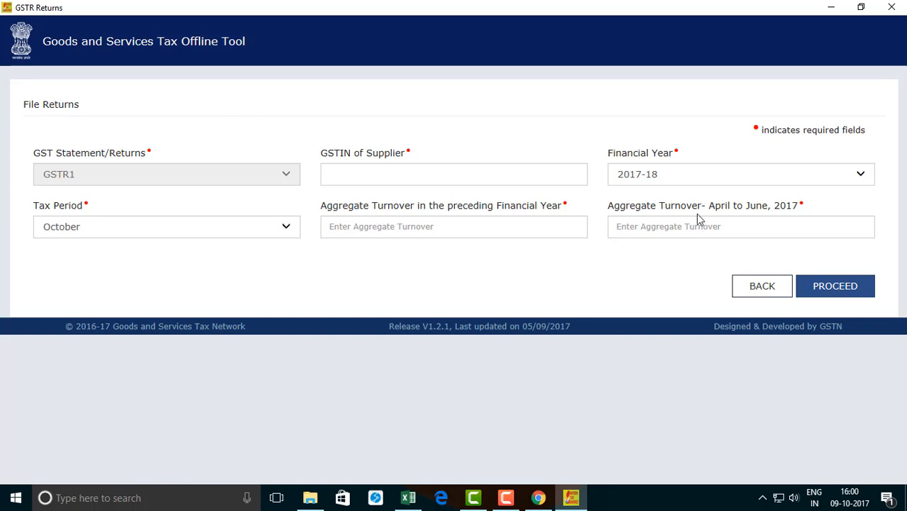
pyautogui.click(408, 169)
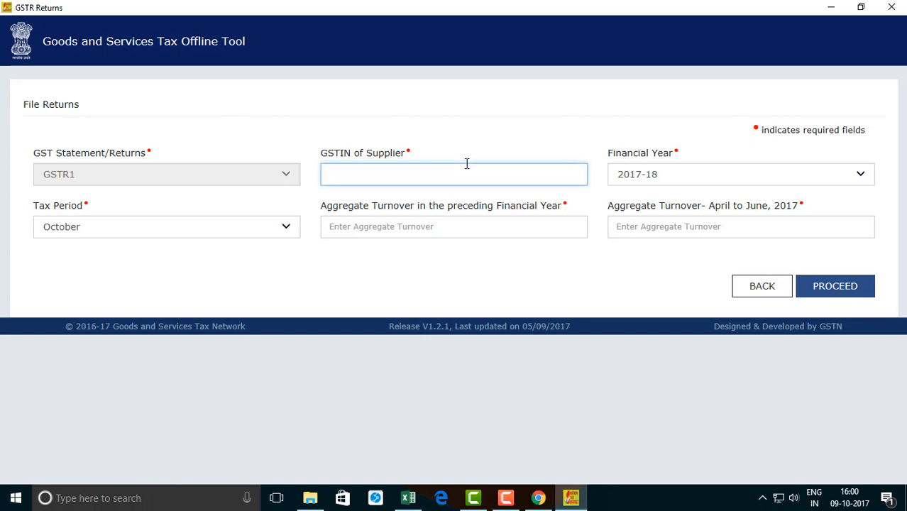
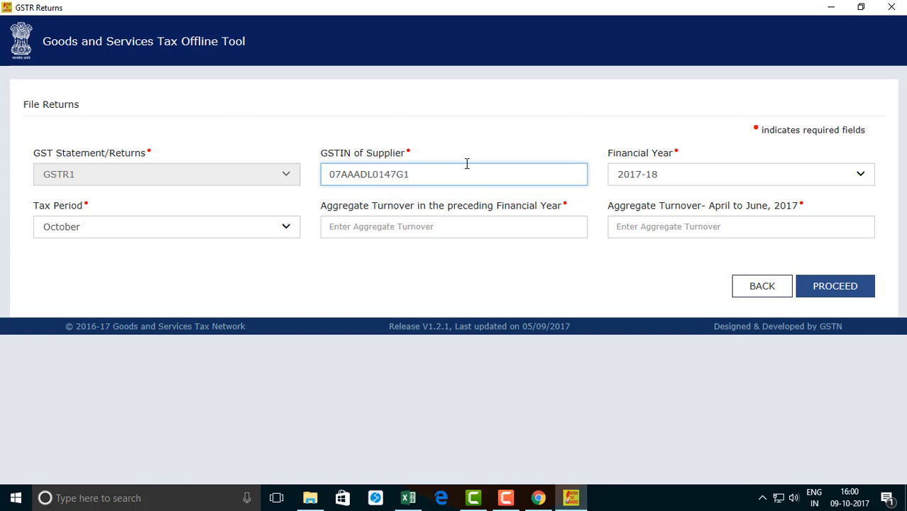
# Step: Set the tax period to July, enter aggregate turnovers of 5000000 for the preceding year and 1500000 for April to June 2017, and proceed
pyautogui.click(272, 239)
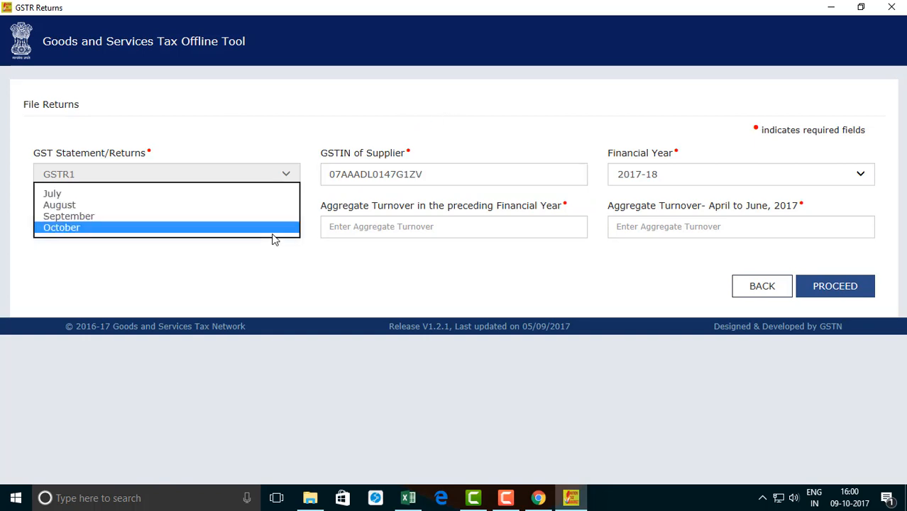
pyautogui.click(239, 196)
pyautogui.click(451, 232)
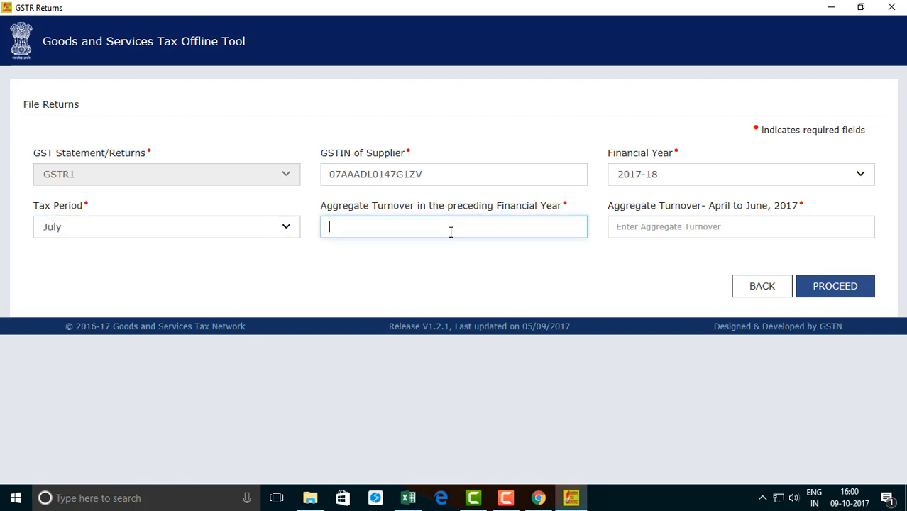
pyautogui.write('5000000')
pyautogui.press('Tab')
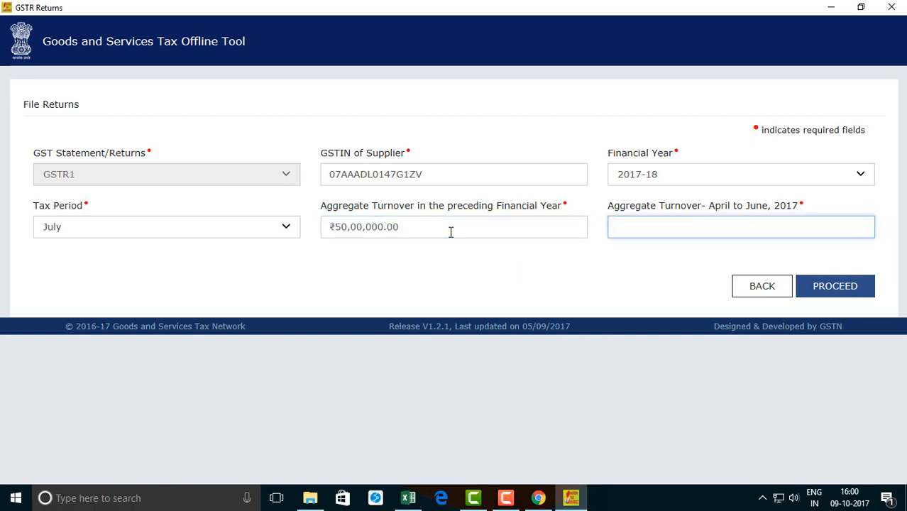
pyautogui.write('1500000')
pyautogui.press('Tab')
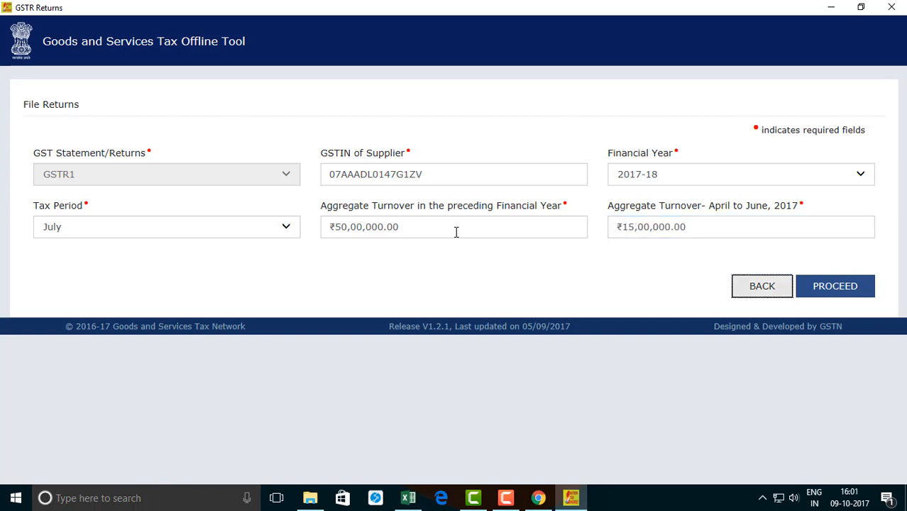
pyautogui.click(821, 286)
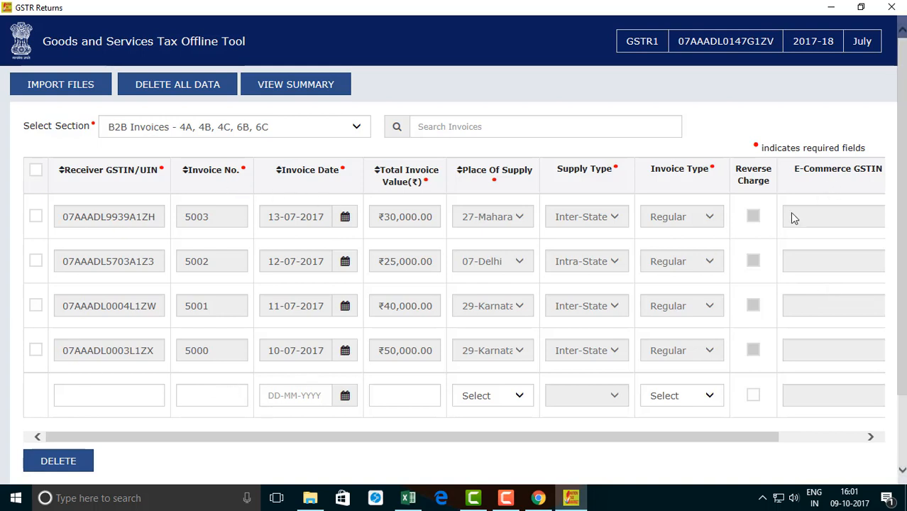
# Step: Look over the B2B invoice table of the July GSTR1 return
pyautogui.moveTo(536, 441); pyautogui.dragTo(366, 440)
pyautogui.scroll(-2, 312, 361)
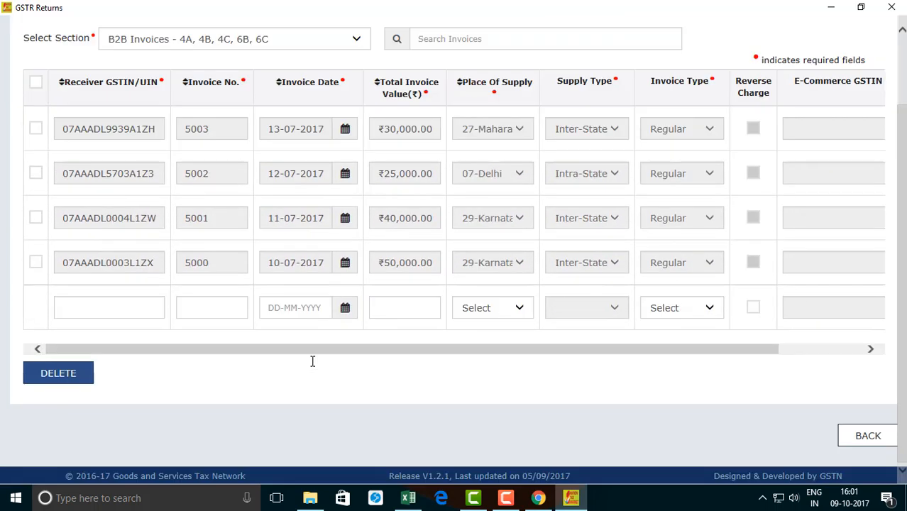
pyautogui.scroll(2, 312, 361)
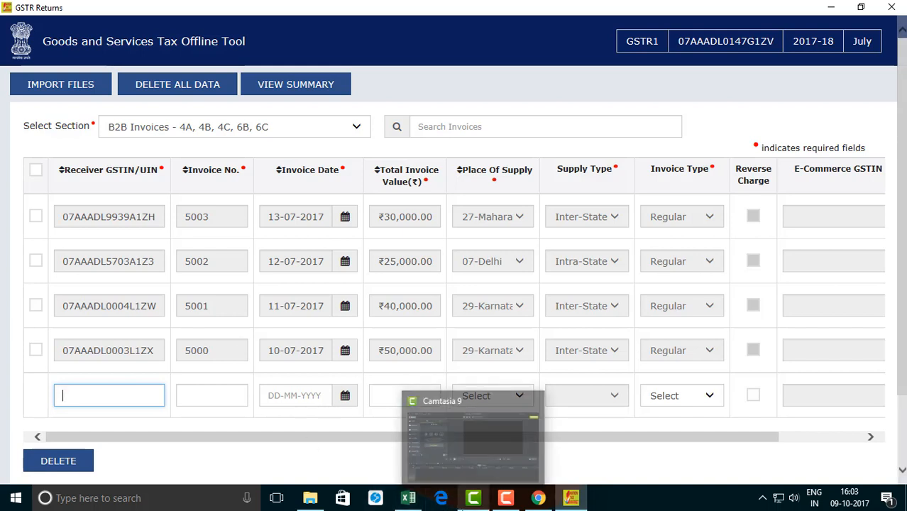
# Step: Locate GSTR1_Excel_Workbook_Template-V1.2 in the gst_offline_tool folder and switch to that workbook in Excel
pyautogui.moveTo(317, 504)
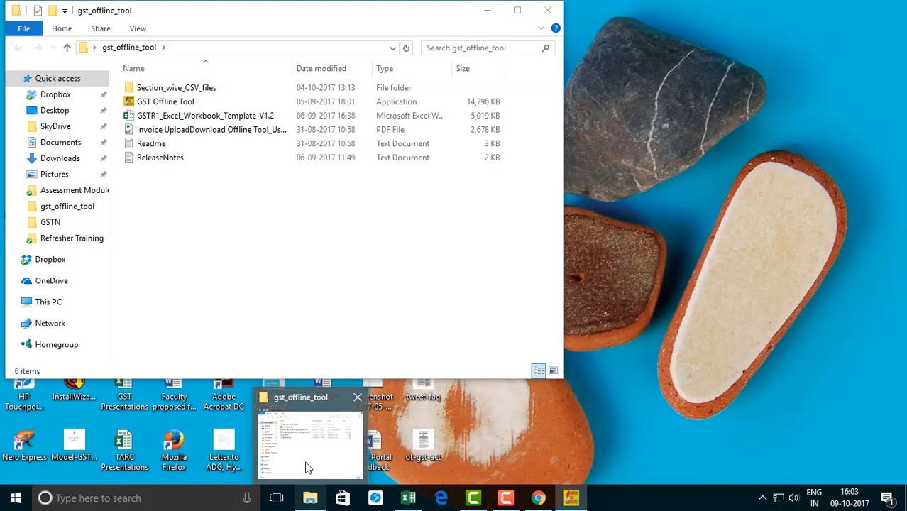
pyautogui.click(305, 462)
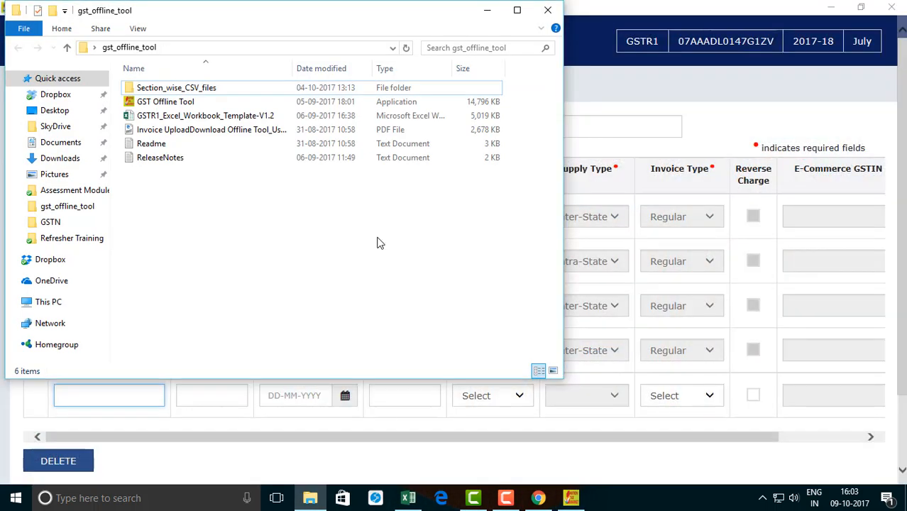
pyautogui.click(164, 118)
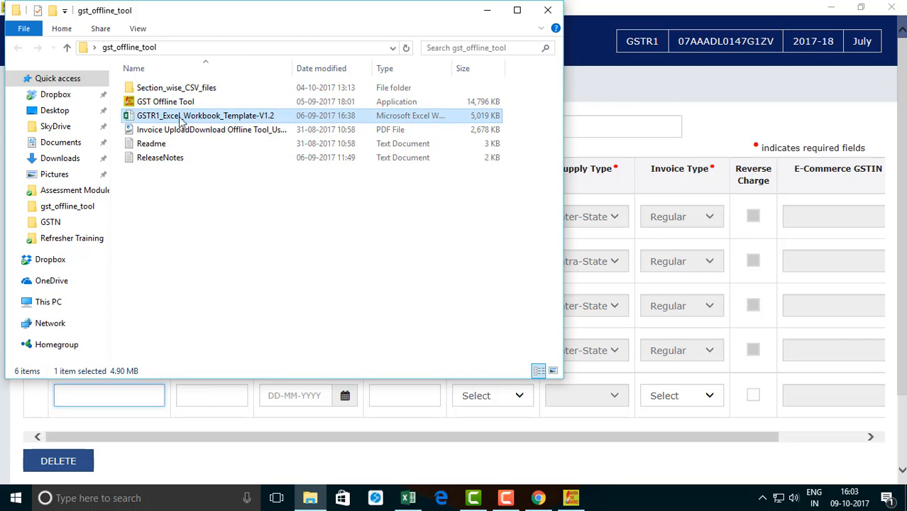
pyautogui.click(407, 498)
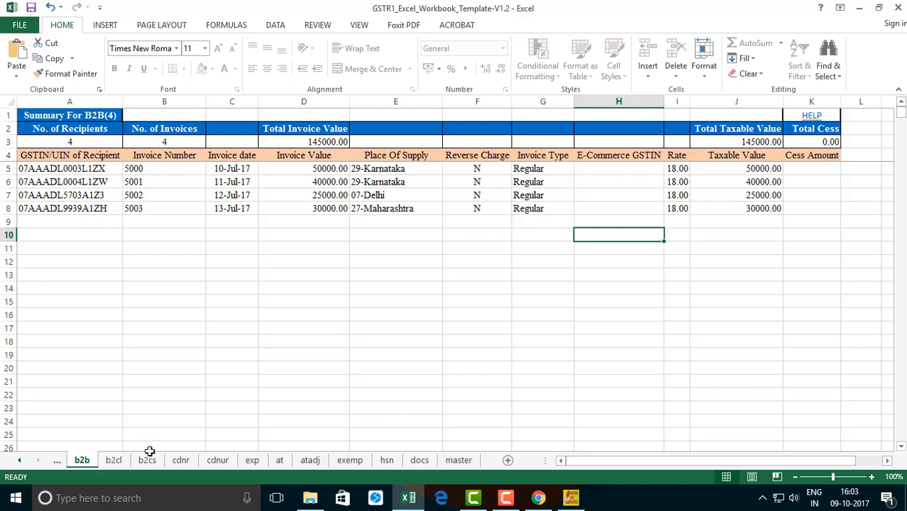
# Step: Examine the workbook's section sheets in order from b2cl through exports, advances, exempted supplies and HSN to docs
pyautogui.click(115, 461)
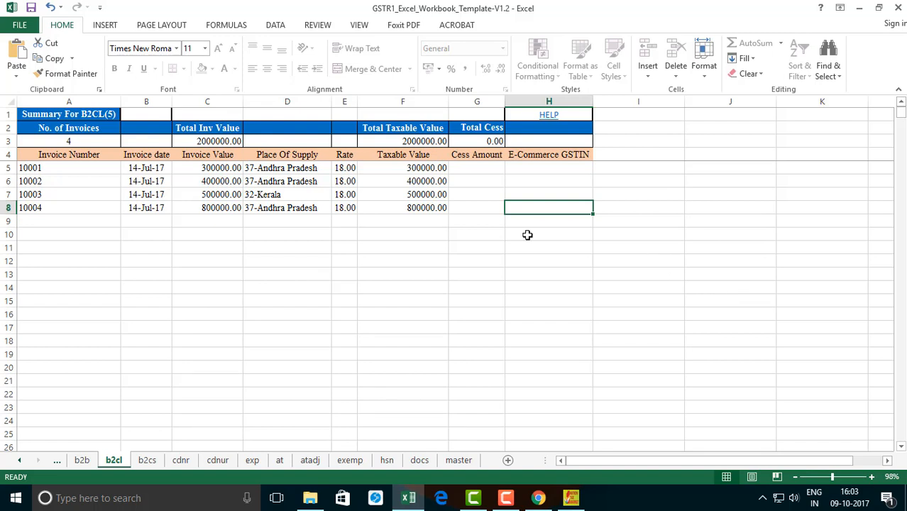
pyautogui.click(147, 461)
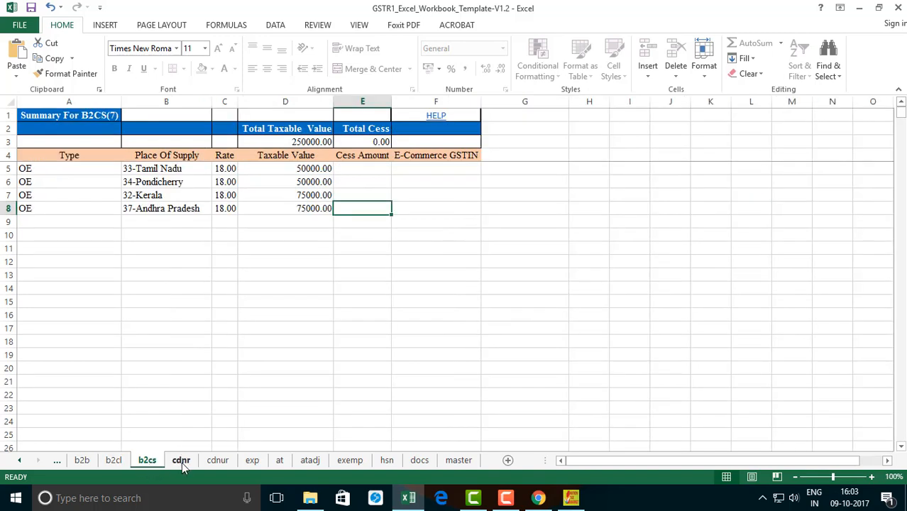
pyautogui.click(181, 461)
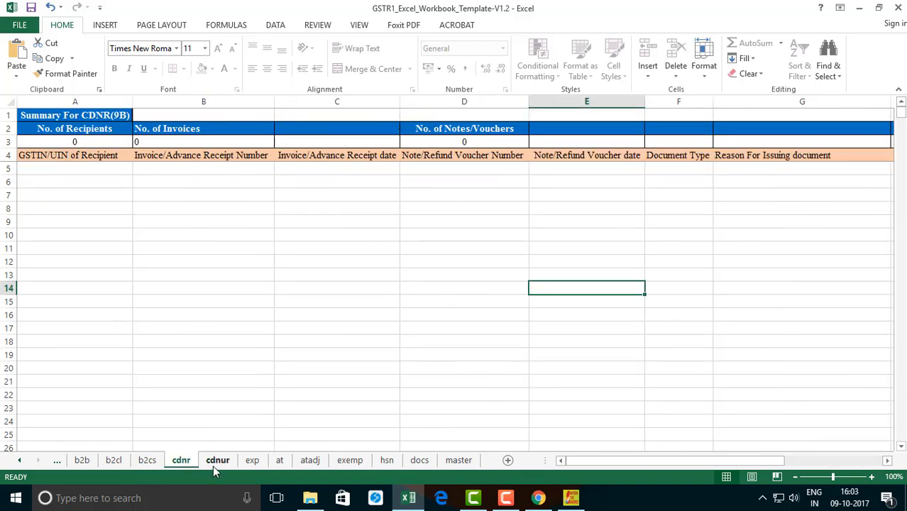
pyautogui.click(215, 462)
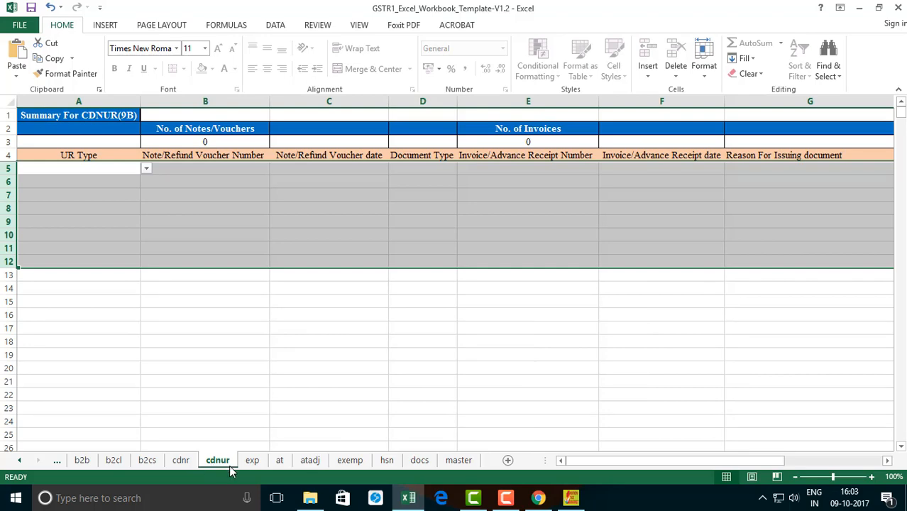
pyautogui.click(254, 460)
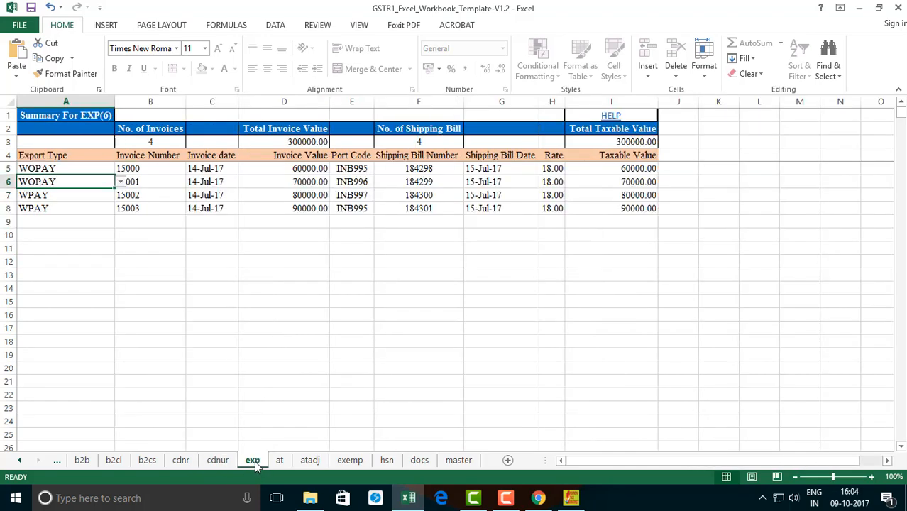
pyautogui.click(280, 461)
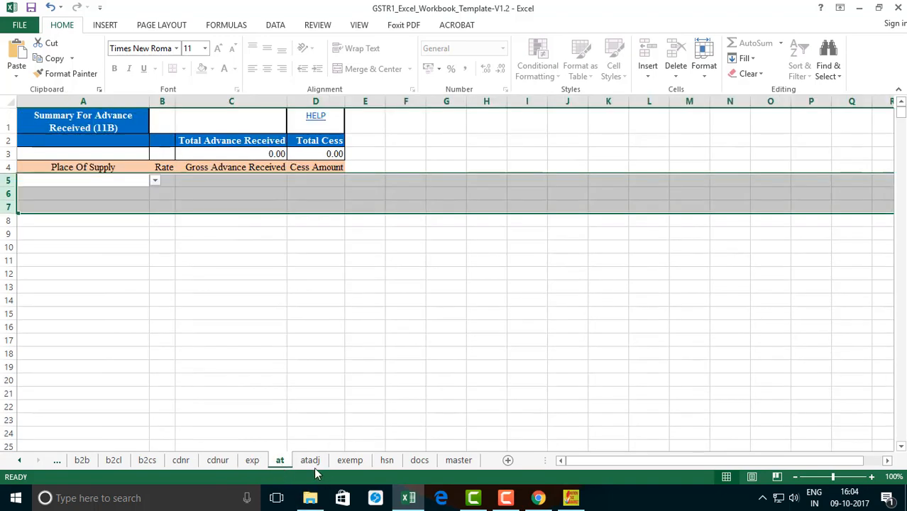
pyautogui.click(312, 463)
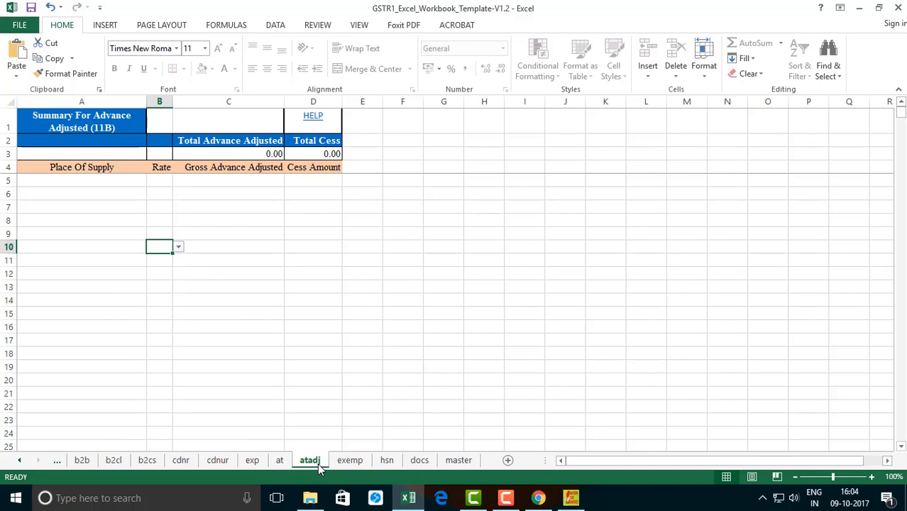
pyautogui.click(355, 462)
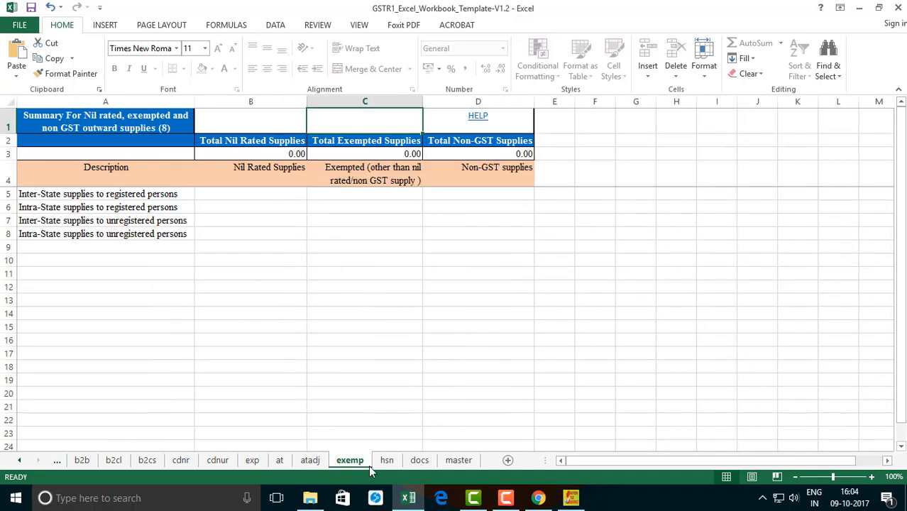
pyautogui.click(383, 463)
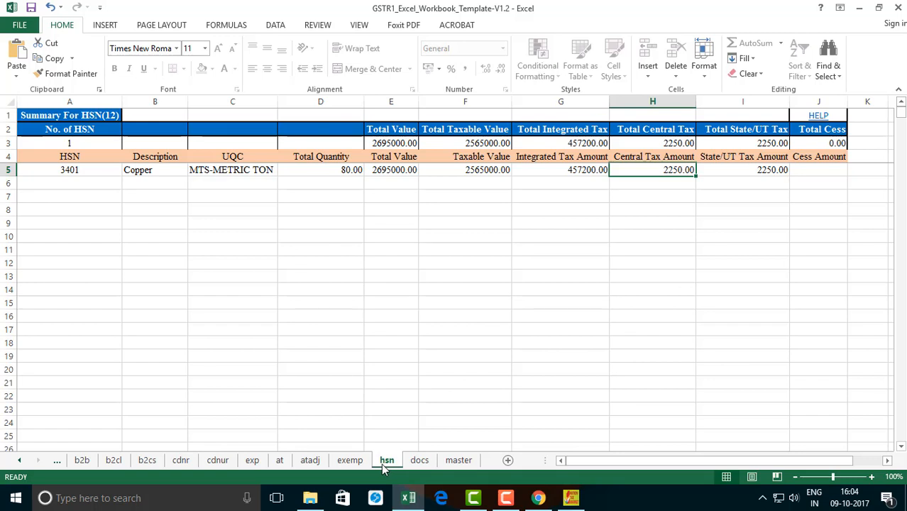
pyautogui.click(421, 463)
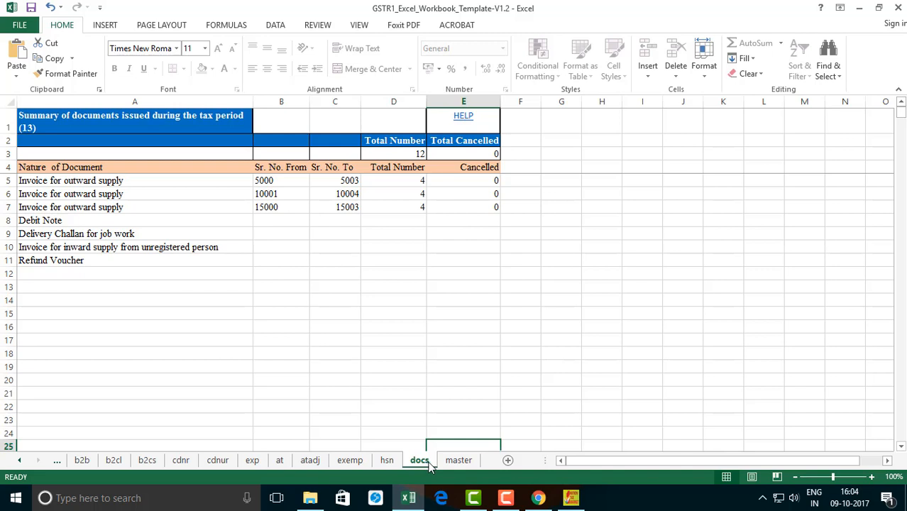
# Step: Examine the first invoice row of the b2b sheet, from recipient GSTIN and invoice details through place of supply, rate and taxable value
pyautogui.click(81, 461)
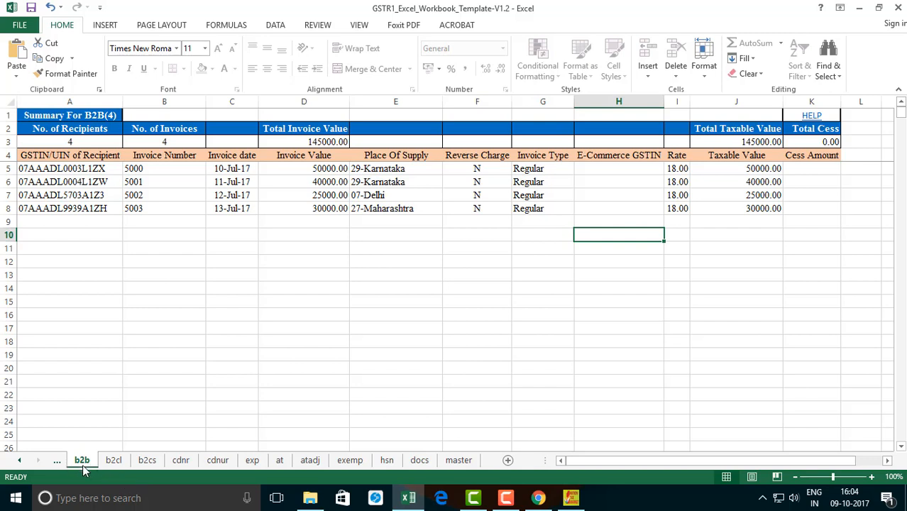
pyautogui.click(37, 171)
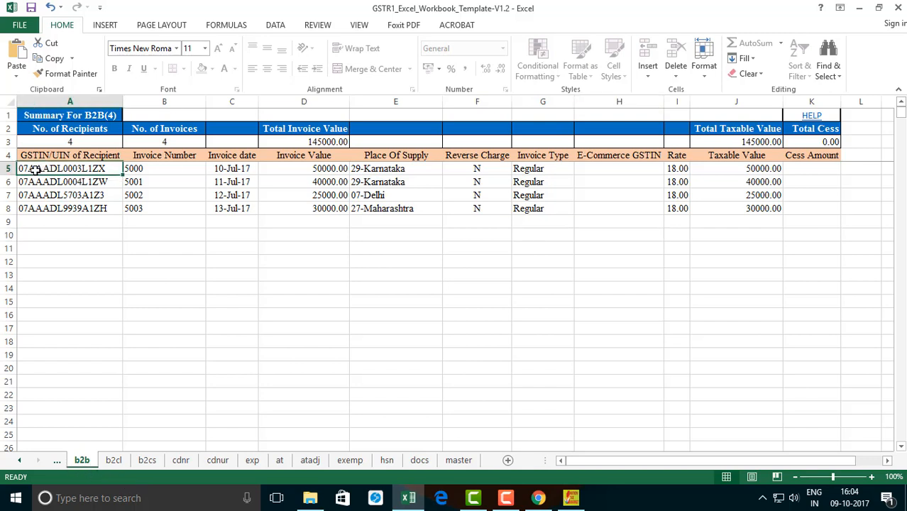
pyautogui.click(142, 170)
pyautogui.click(231, 169)
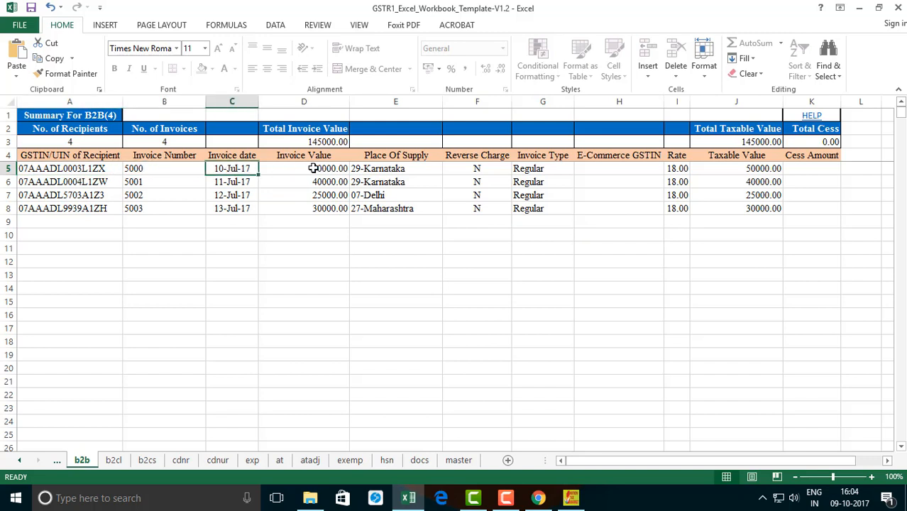
pyautogui.click(285, 168)
pyautogui.click(400, 168)
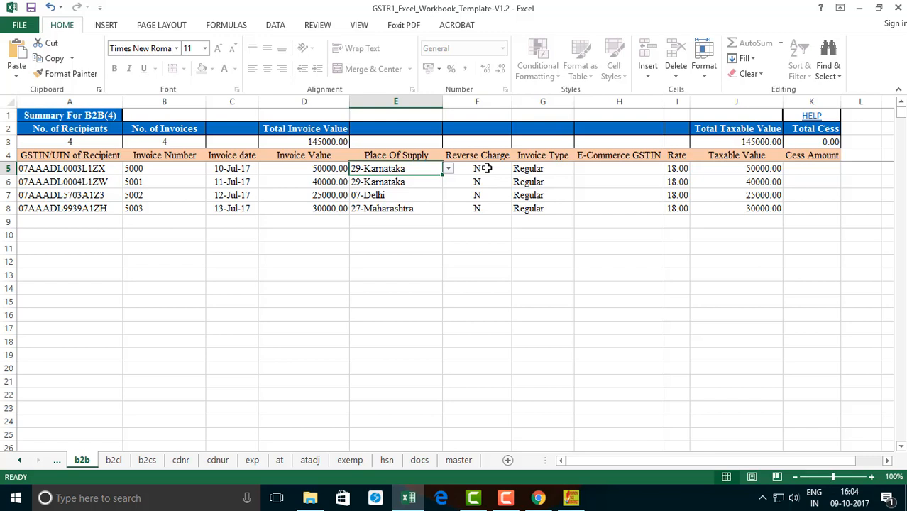
pyautogui.click(487, 169)
pyautogui.click(532, 171)
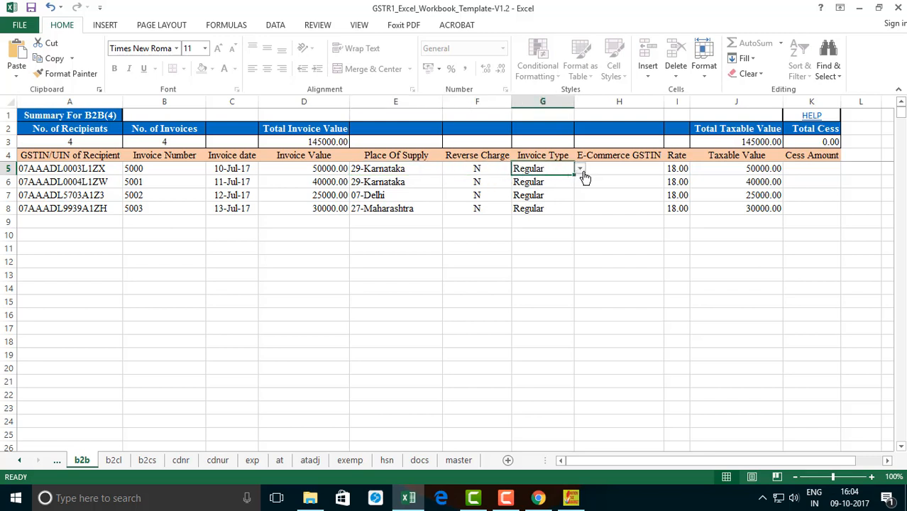
pyautogui.click(620, 170)
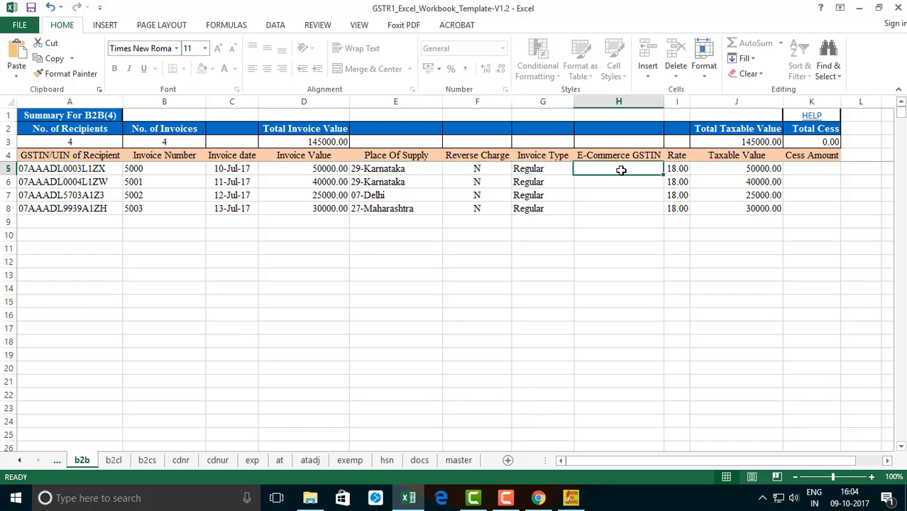
pyautogui.click(678, 169)
pyautogui.click(761, 168)
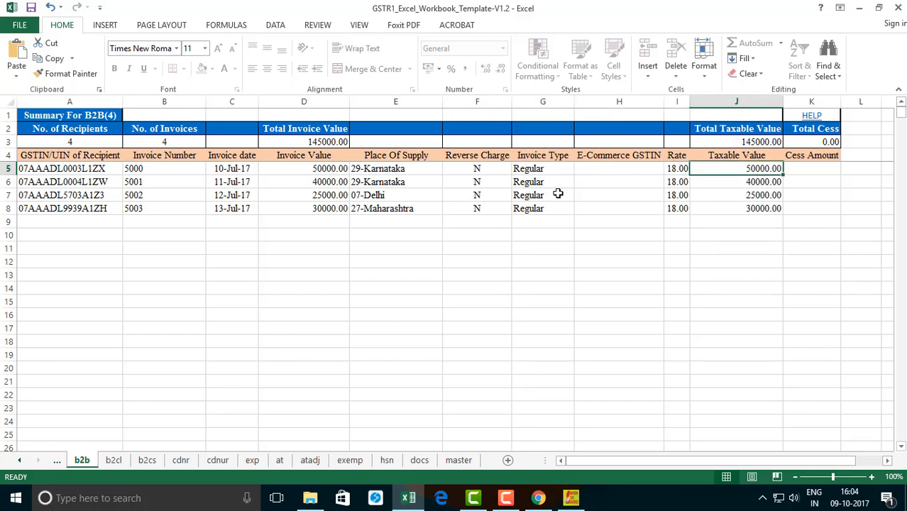
# Step: Review the first large-invoice row of the b2cl sheet, covering invoice number, date, value, place of supply and taxable value
pyautogui.click(115, 459)
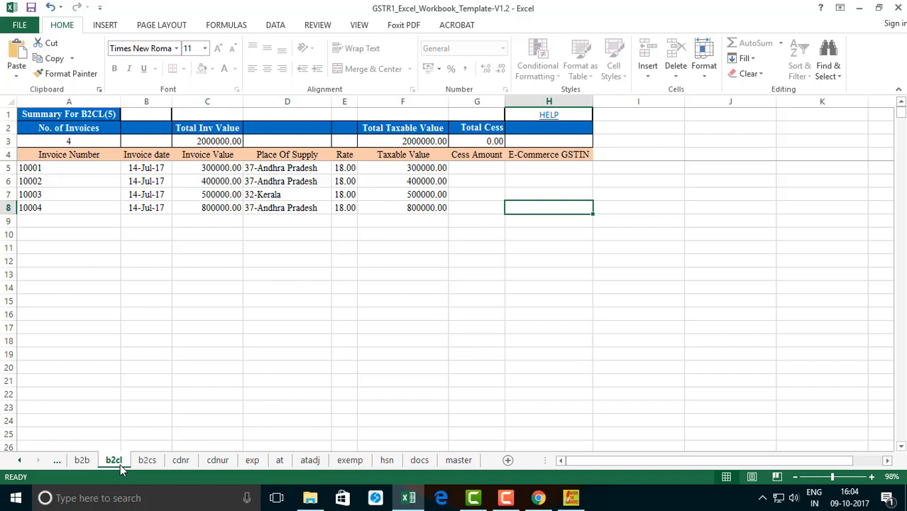
pyautogui.click(37, 168)
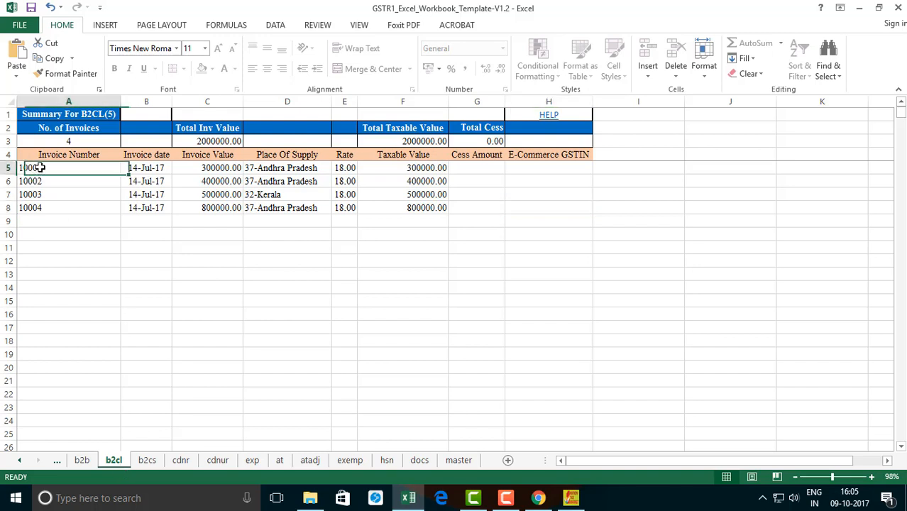
pyautogui.click(138, 168)
pyautogui.click(213, 168)
pyautogui.click(288, 166)
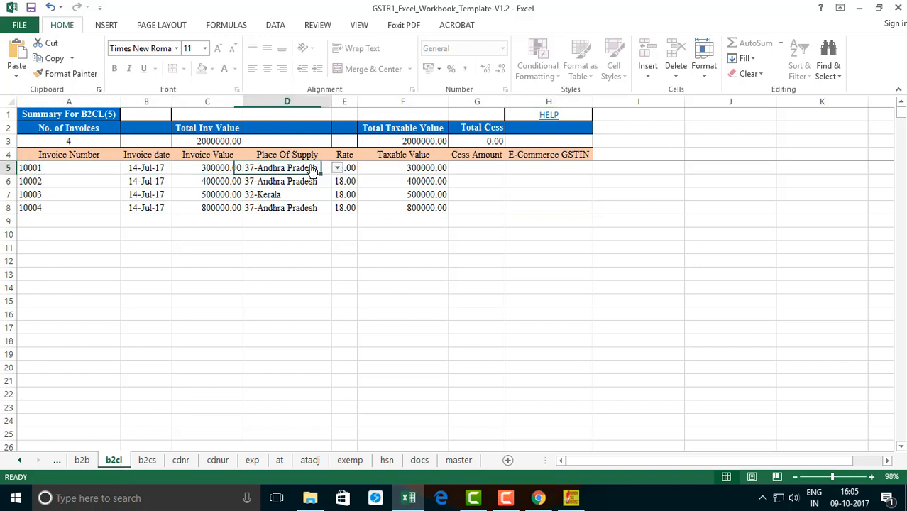
pyautogui.click(414, 173)
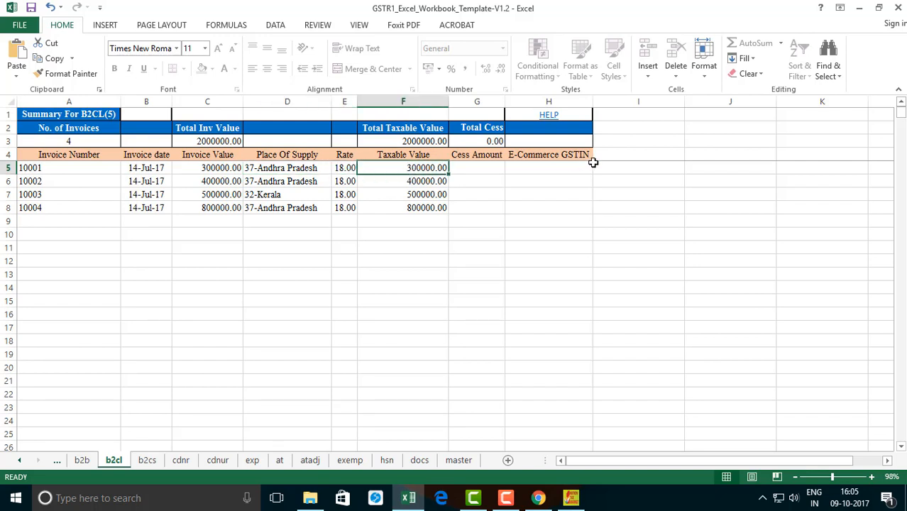
# Step: Review the first row of the b2cs sheet, including place of supply, rate, the Type options and E-Commerce GSTIN
pyautogui.click(147, 461)
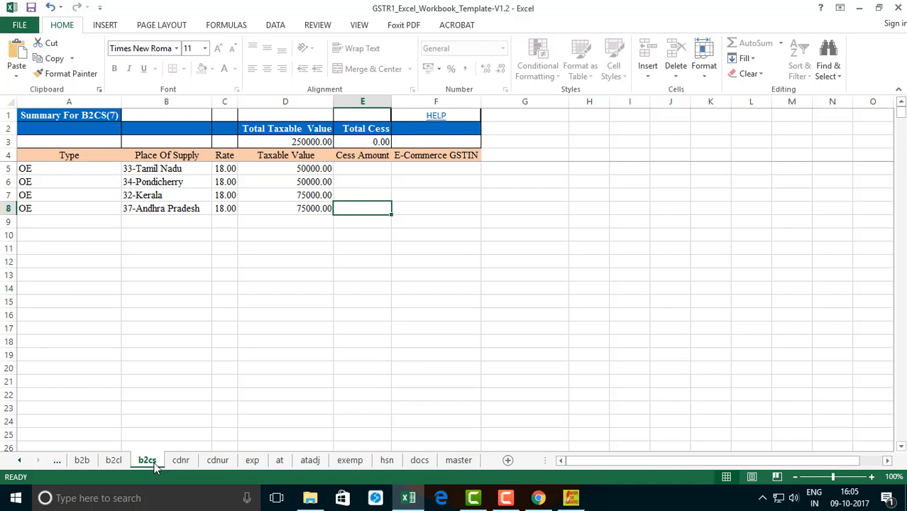
pyautogui.click(171, 173)
pyautogui.click(228, 168)
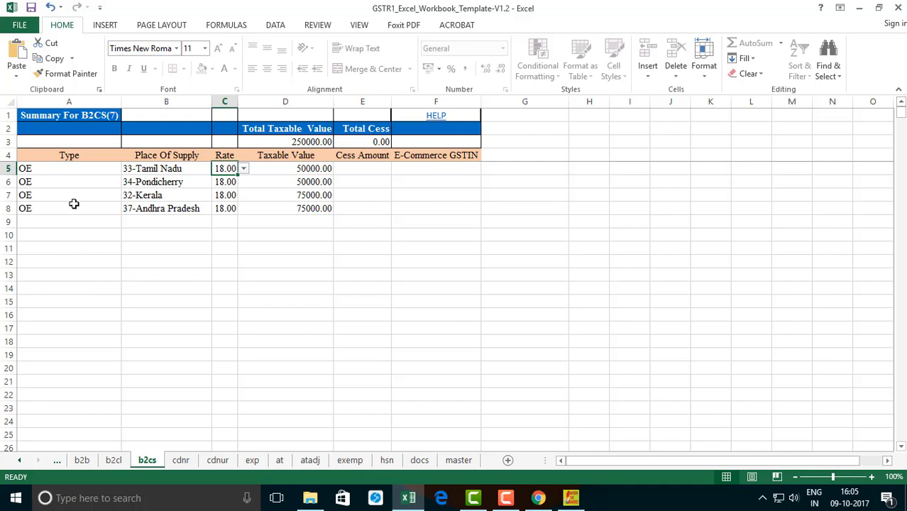
pyautogui.click(33, 167)
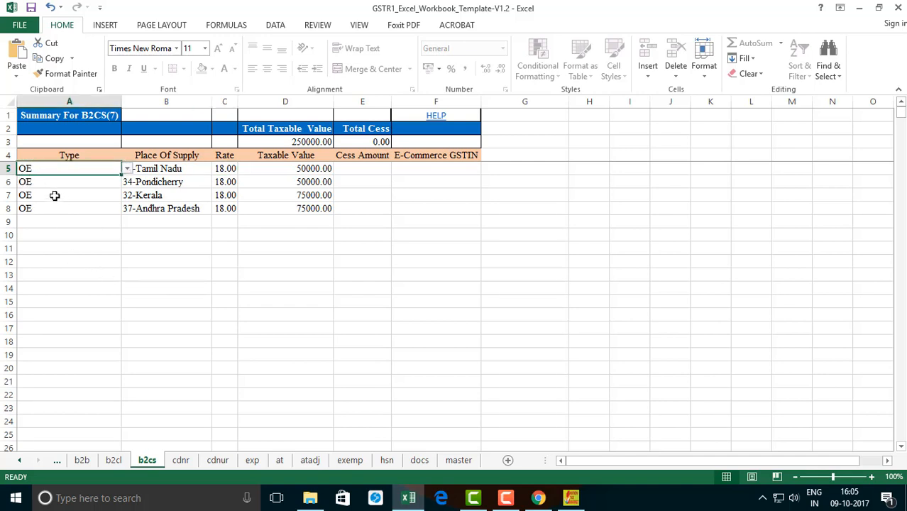
pyautogui.click(127, 169)
pyautogui.click(127, 169)
pyautogui.click(417, 168)
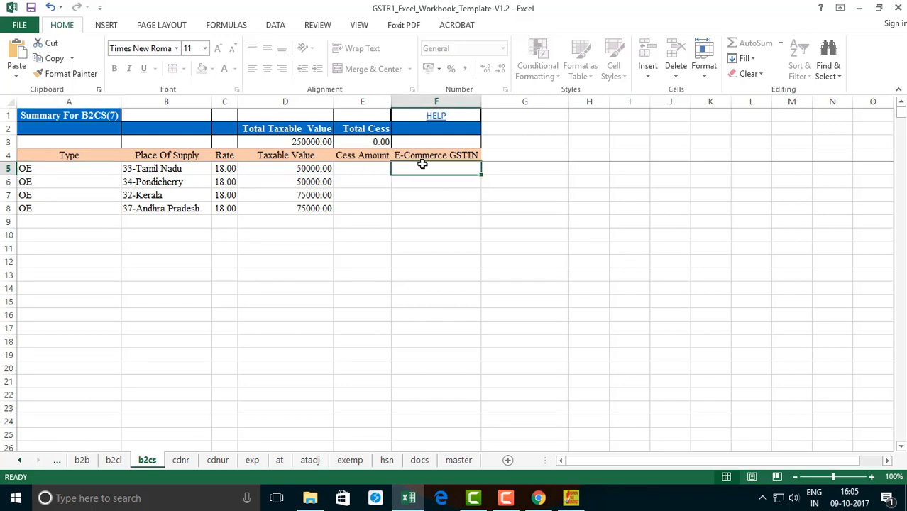
# Step: View the cdnr and cdnur sheets, and examine the first export invoice's number, date, values, port code, shipping bill and rate in exp
pyautogui.click(180, 461)
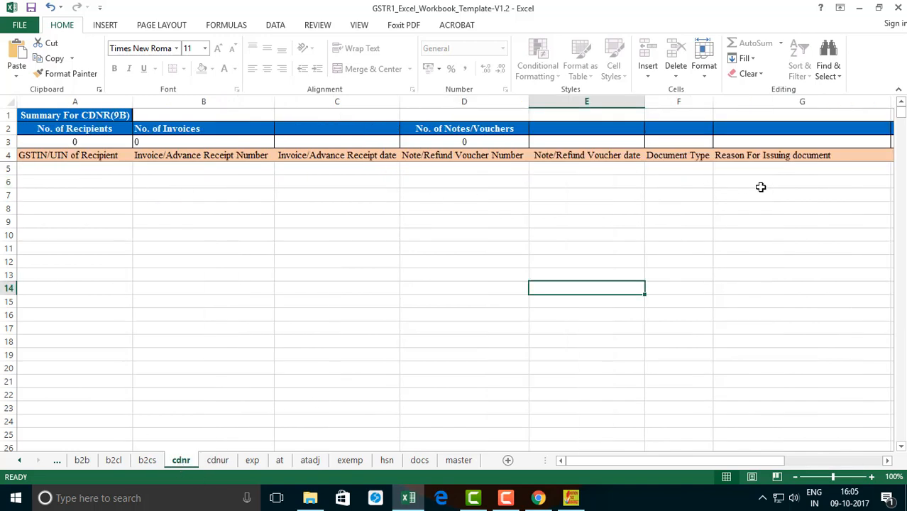
pyautogui.click(216, 460)
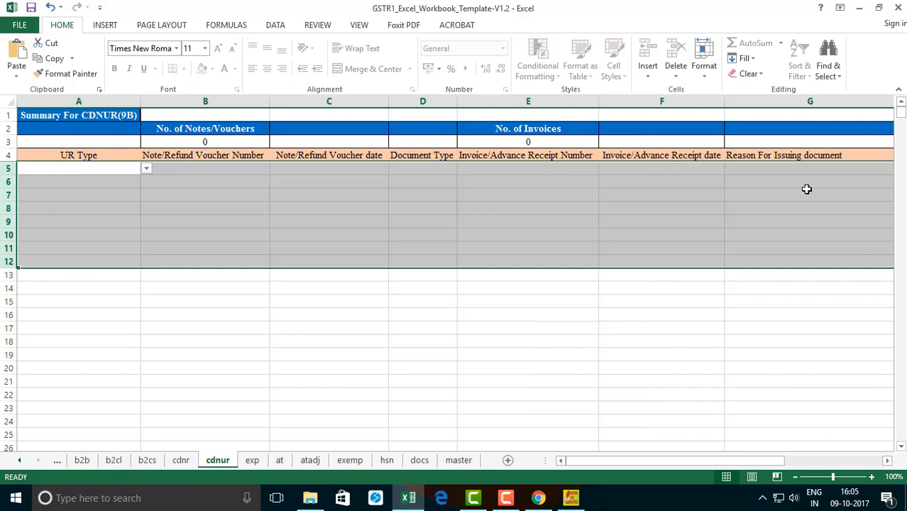
pyautogui.click(253, 461)
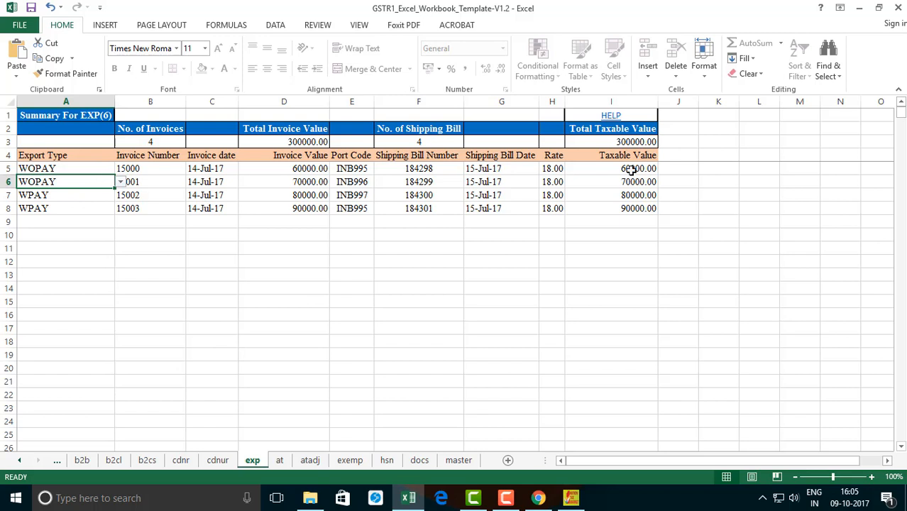
pyautogui.click(156, 170)
pyautogui.click(206, 169)
pyautogui.click(317, 169)
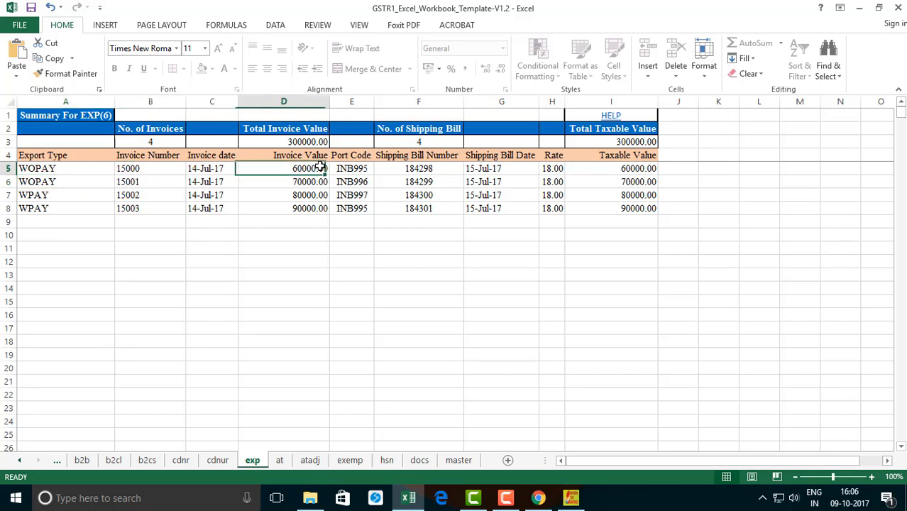
pyautogui.click(357, 168)
pyautogui.click(434, 168)
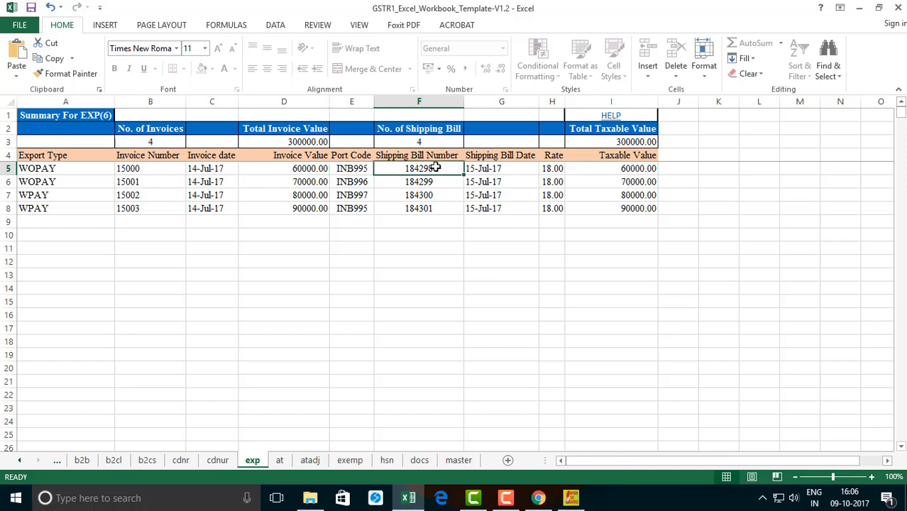
pyautogui.click(630, 166)
pyautogui.click(545, 168)
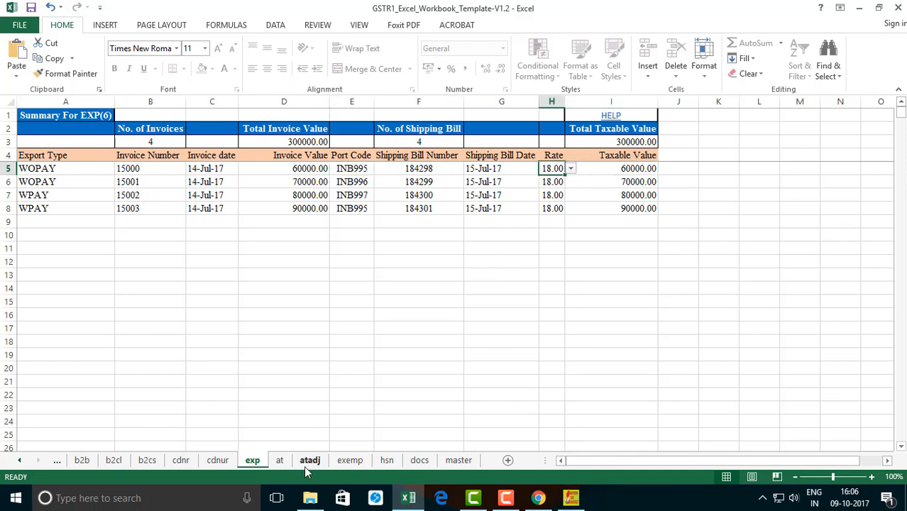
# Step: View the at, atadj and exemp sheets, and check the description and UQC of the entry in the hsn sheet
pyautogui.click(284, 461)
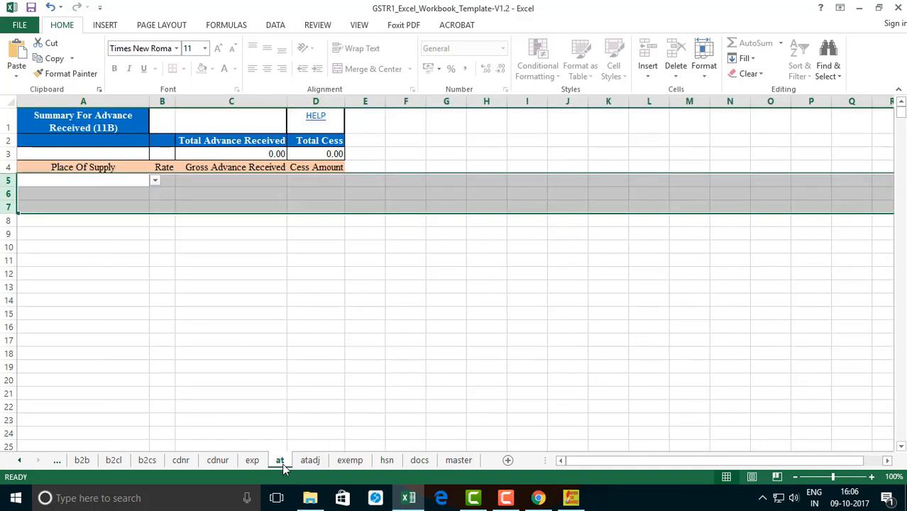
pyautogui.click(319, 464)
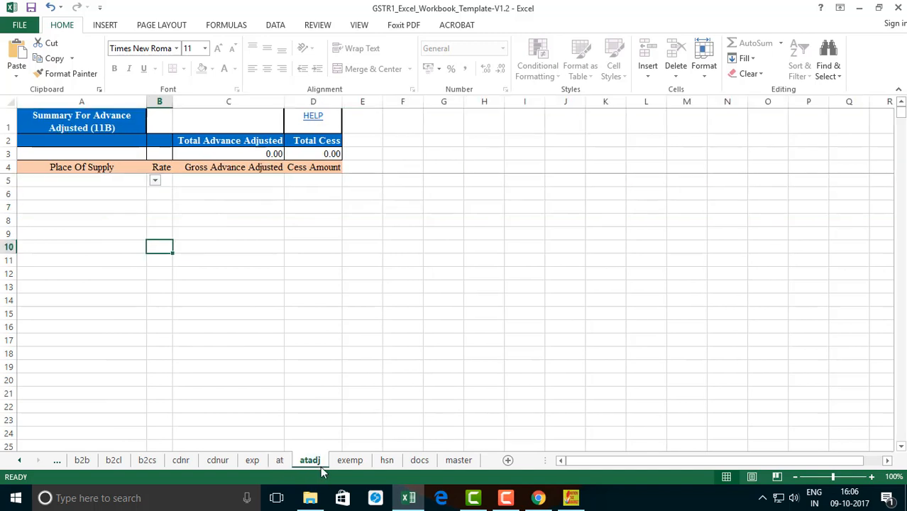
pyautogui.click(358, 470)
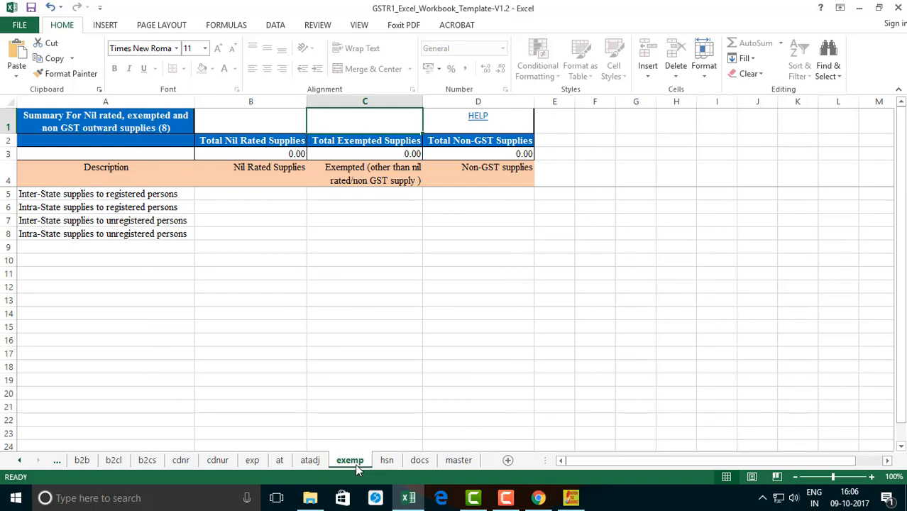
pyautogui.click(387, 461)
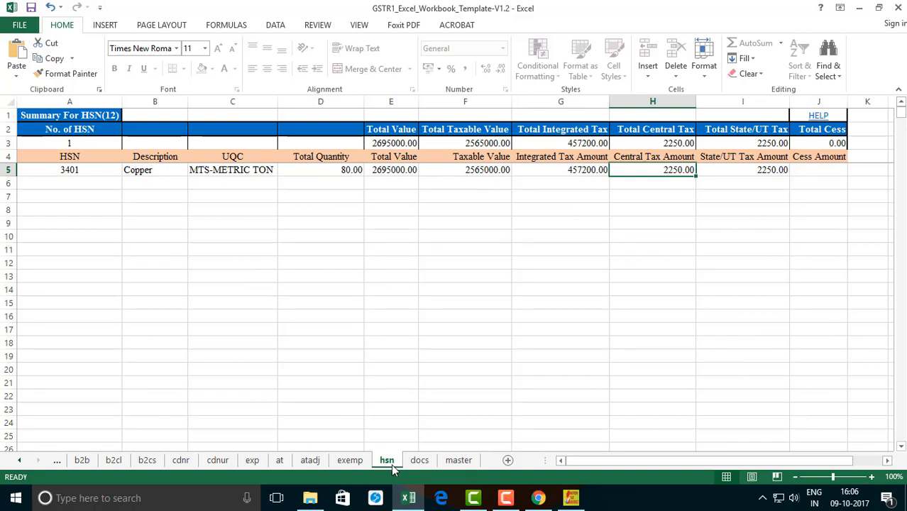
pyautogui.click(144, 171)
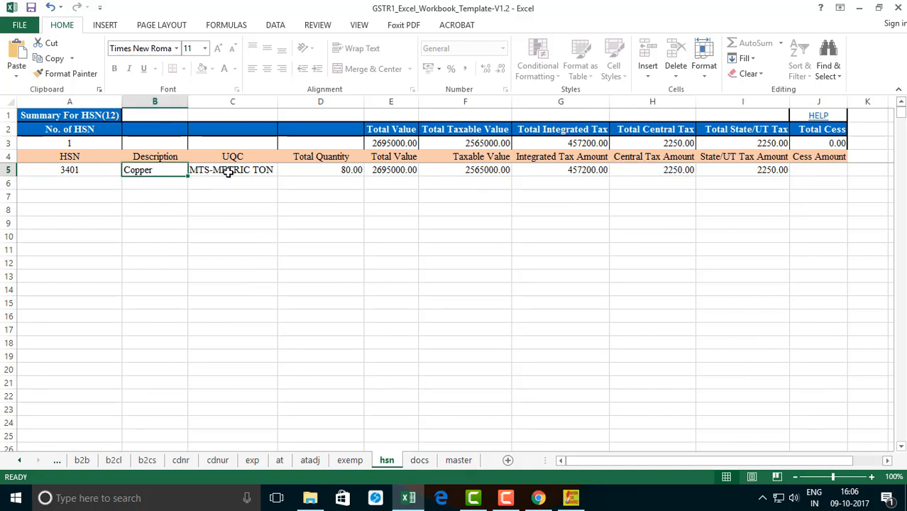
pyautogui.click(237, 170)
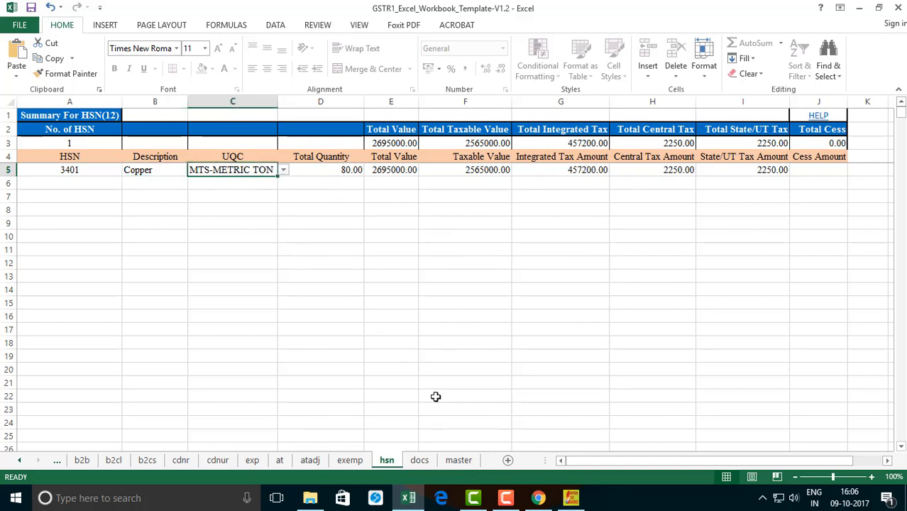
# Step: View the docs summary and trace its invoice serial numbers back to the invoice number columns of the b2b and b2cl sheets
pyautogui.click(426, 461)
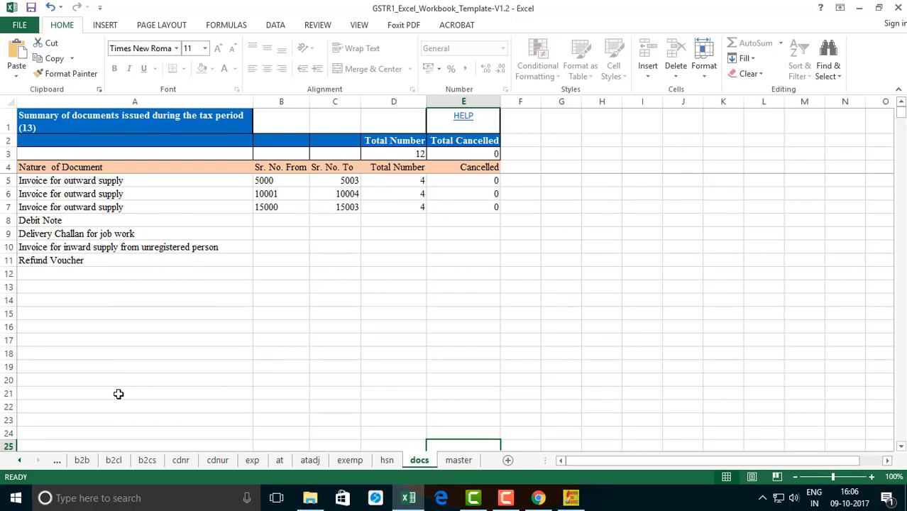
pyautogui.click(83, 461)
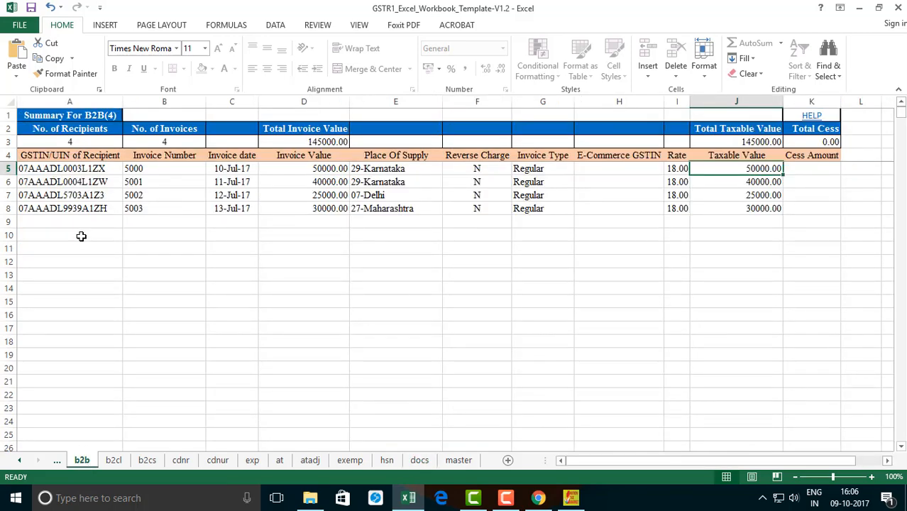
pyautogui.moveTo(133, 170); pyautogui.dragTo(141, 208)
pyautogui.click(113, 460)
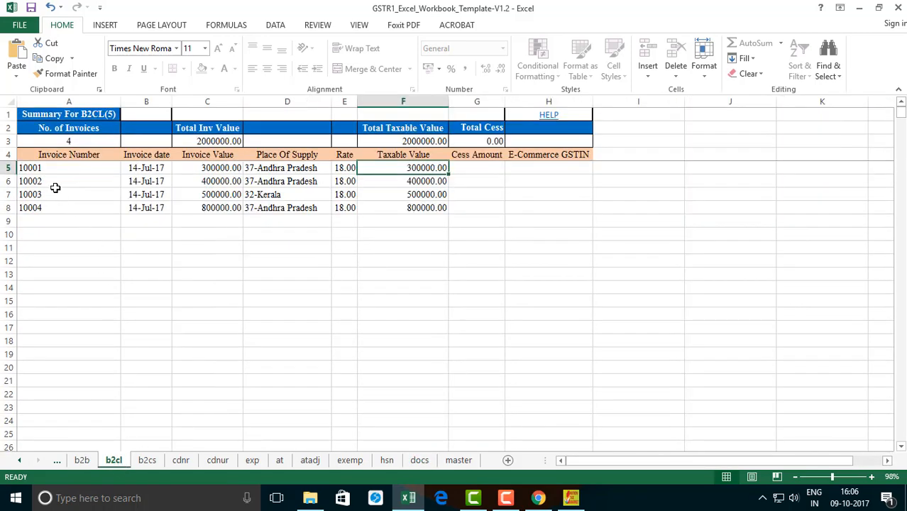
pyautogui.click(39, 168)
pyautogui.click(37, 207)
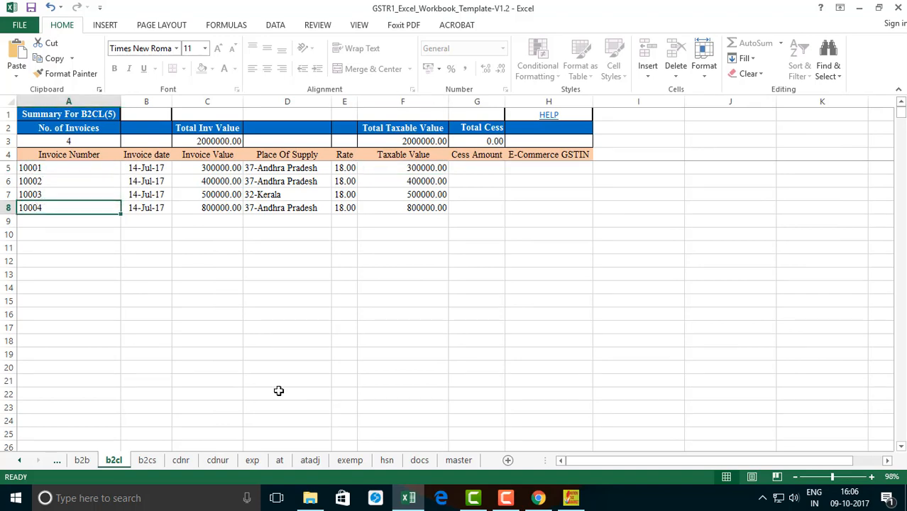
# Step: Check the from and to serial numbers and total number of the first two outward-supply invoice ranges in the docs sheet
pyautogui.click(458, 461)
pyautogui.click(417, 462)
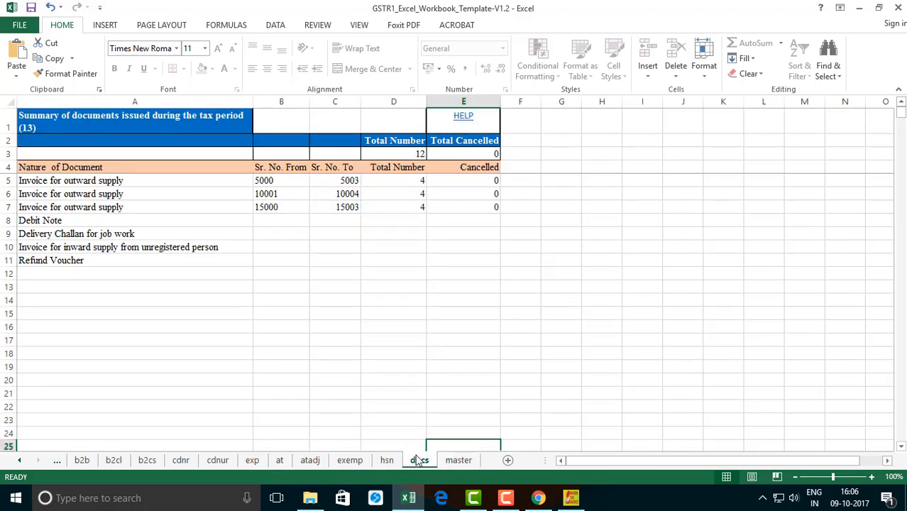
pyautogui.click(264, 180)
pyautogui.click(348, 180)
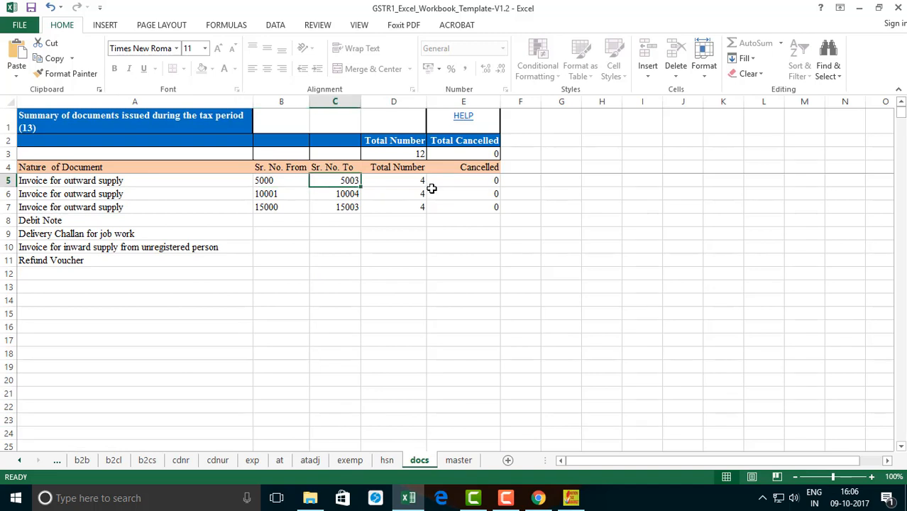
pyautogui.click(424, 183)
pyautogui.click(269, 195)
pyautogui.click(348, 193)
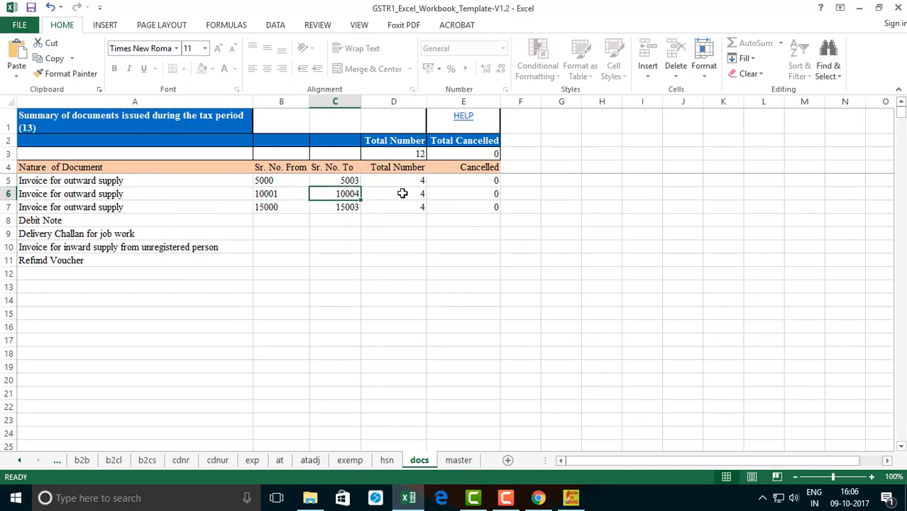
pyautogui.click(412, 193)
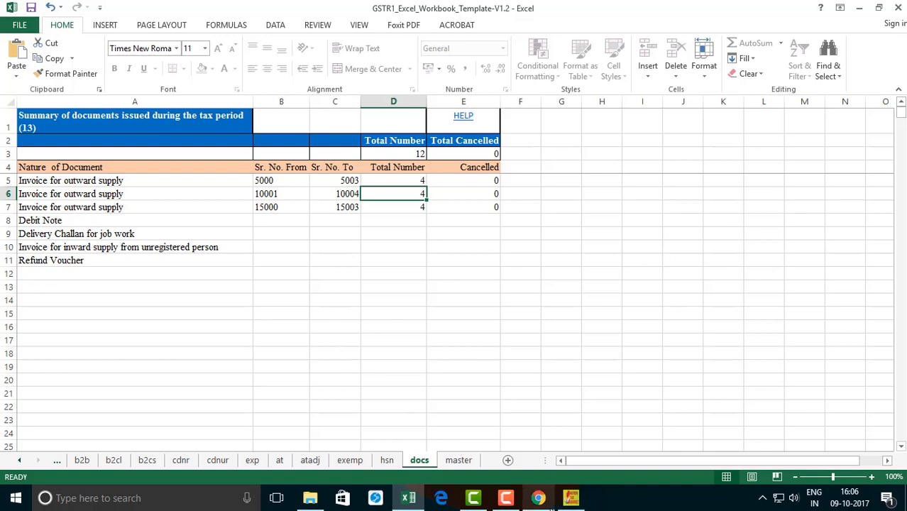
# Step: In the GST Offline Tool, import all sections at once from GSTR1_Excel_Workbook_Template-V1.2 in the Desktop GSTN folder and save the data
pyautogui.click(572, 500)
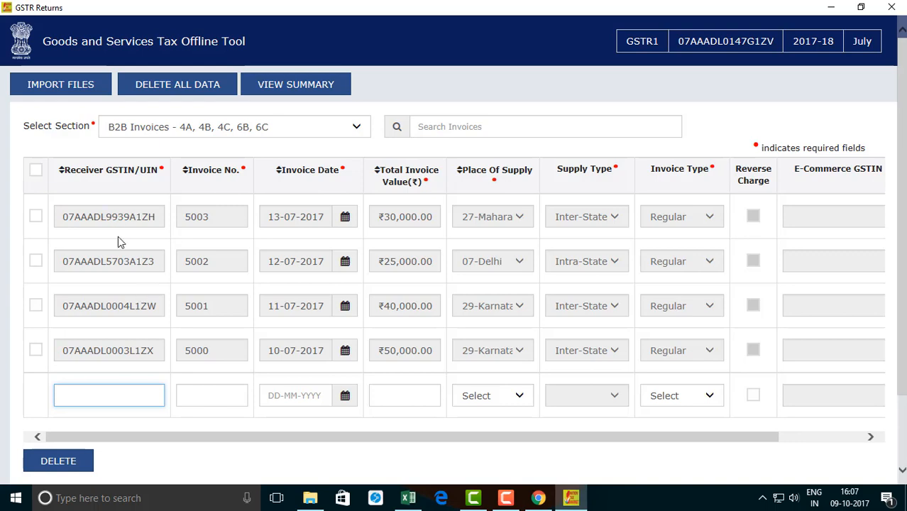
pyautogui.click(69, 84)
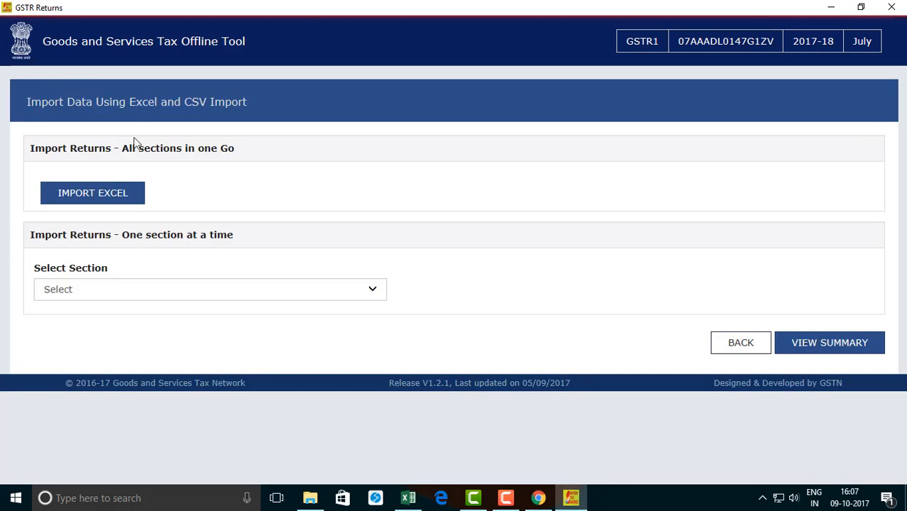
pyautogui.click(130, 202)
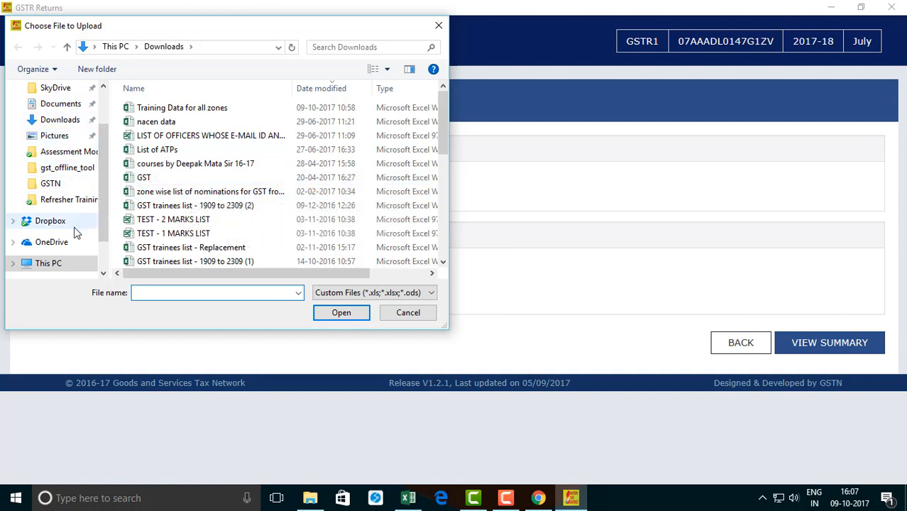
pyautogui.scroll(2, 63, 177)
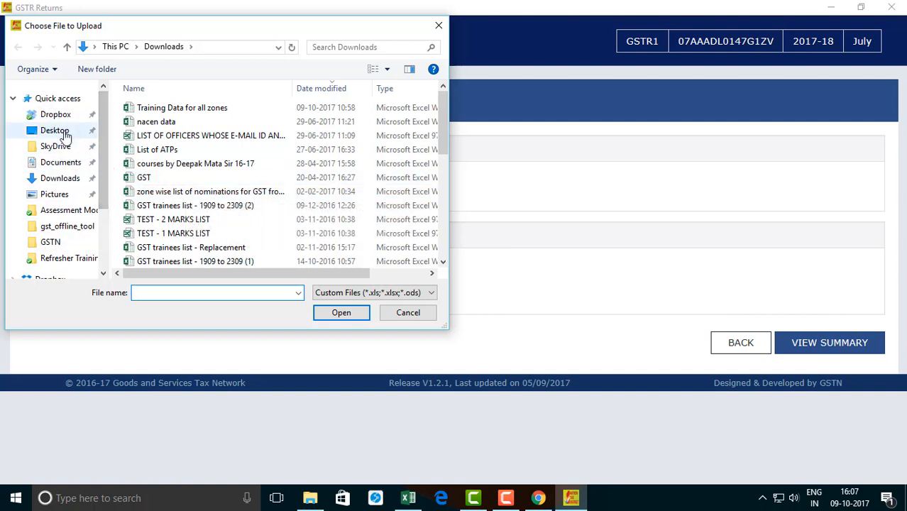
pyautogui.click(54, 130)
pyautogui.doubleClick(147, 163)
pyautogui.click(191, 108)
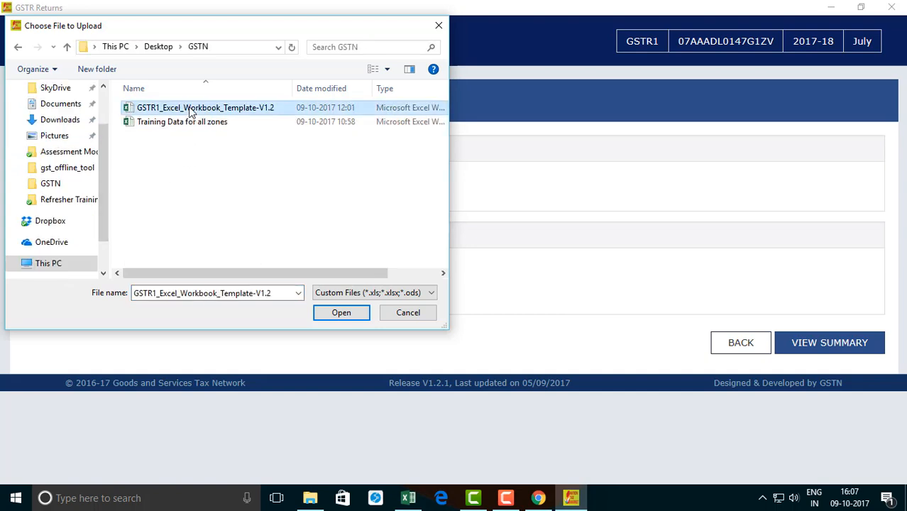
pyautogui.click(361, 317)
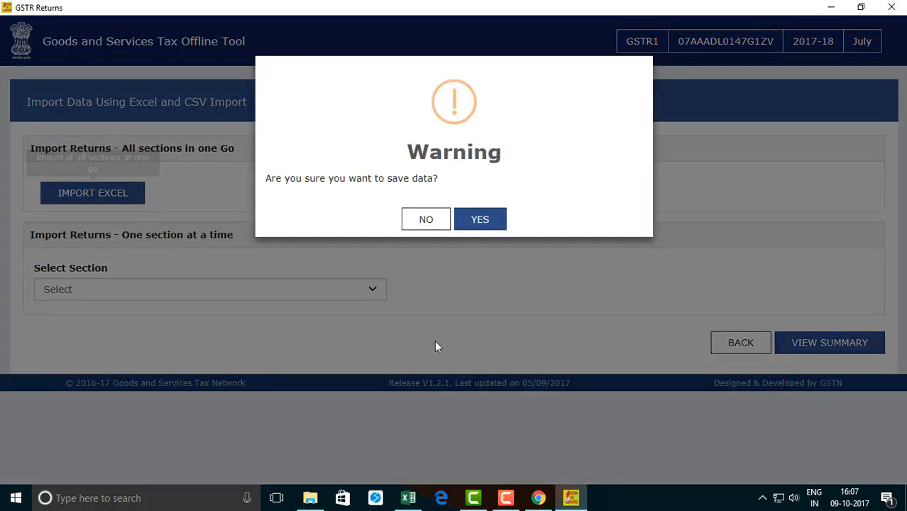
pyautogui.click(489, 223)
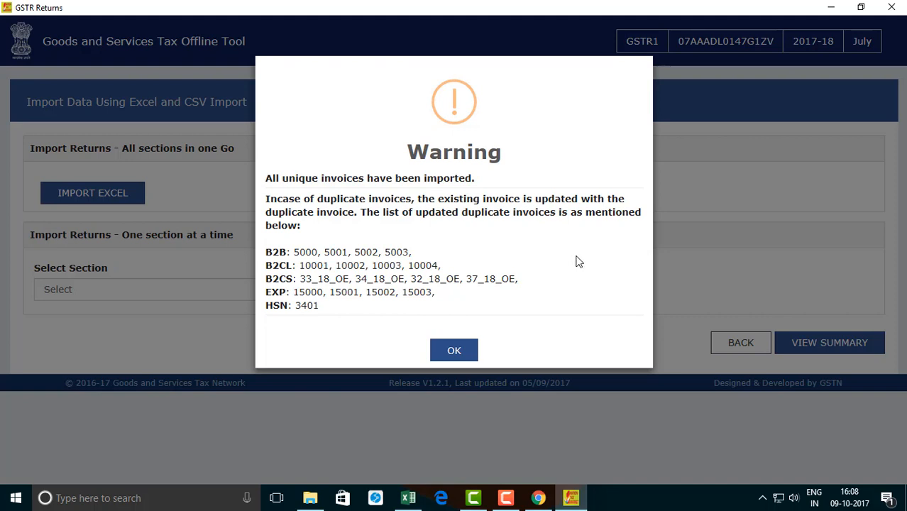
pyautogui.click(454, 351)
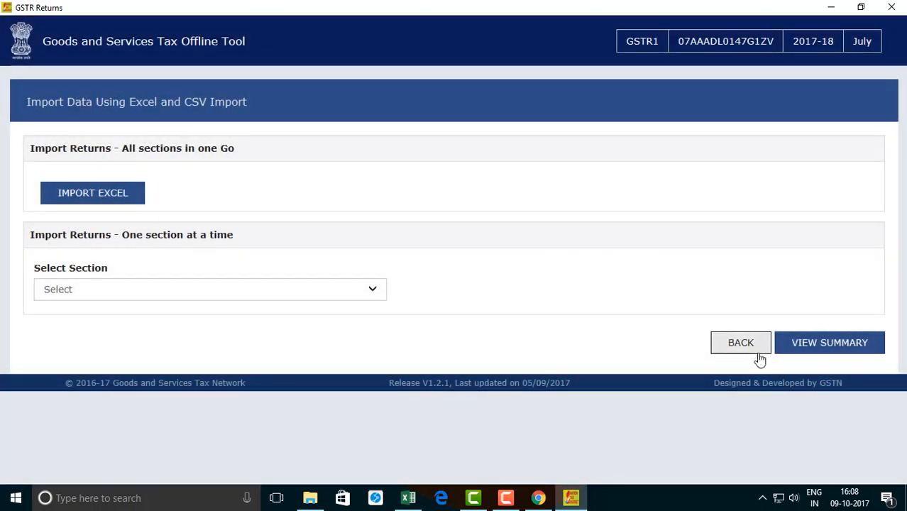
# Step: View the return summary, generate the JSON file for the portal, and save it in Downloads, replacing the existing file of the same name
pyautogui.click(842, 346)
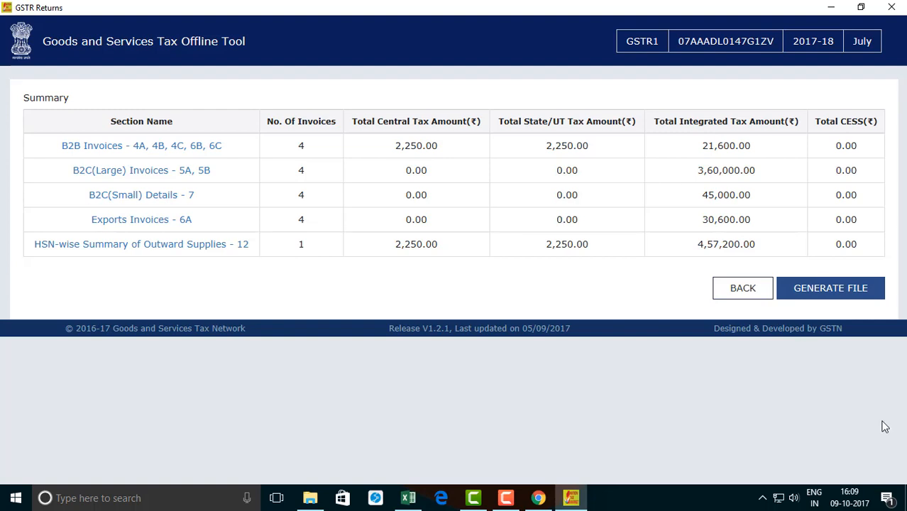
pyautogui.click(853, 301)
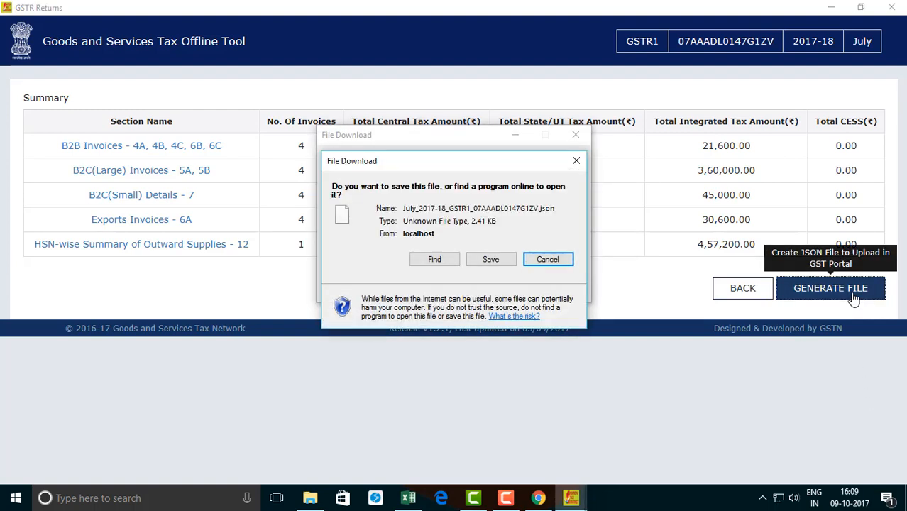
pyautogui.click(484, 258)
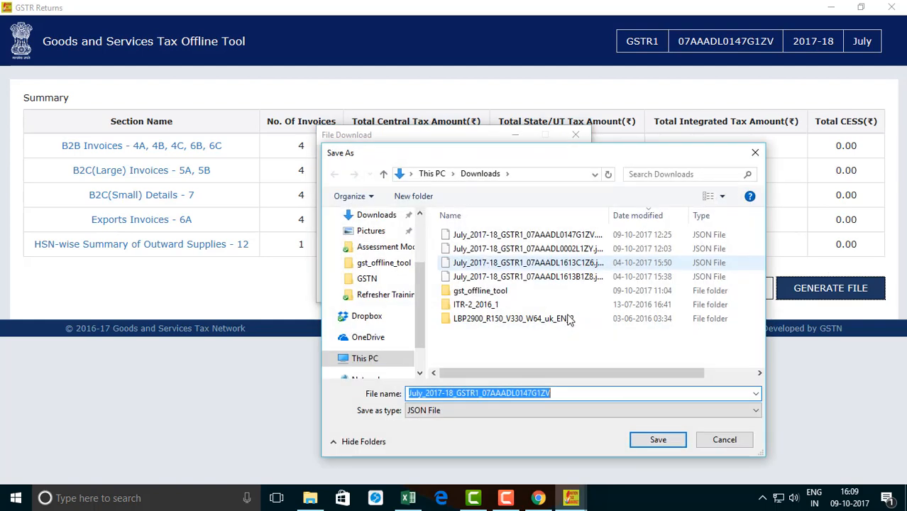
pyautogui.click(662, 441)
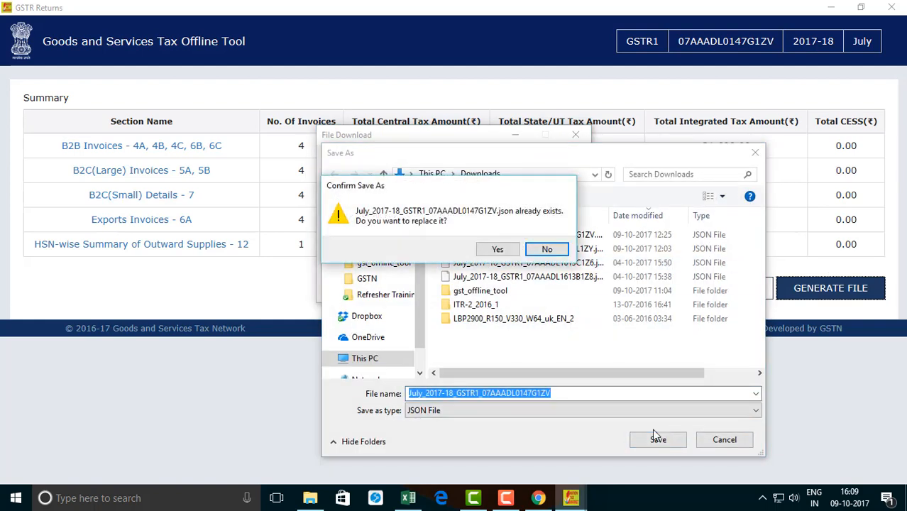
pyautogui.click(495, 248)
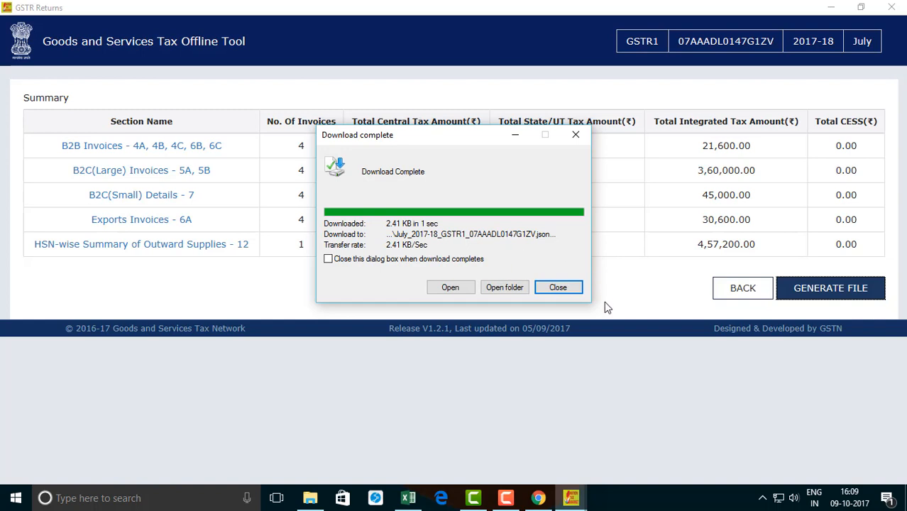
pyautogui.click(557, 287)
# Step: Switch to the GST training portal's login page in Chrome and try to log in with the taxpayer's username, password and captcha characters
pyautogui.moveTo(538, 501)
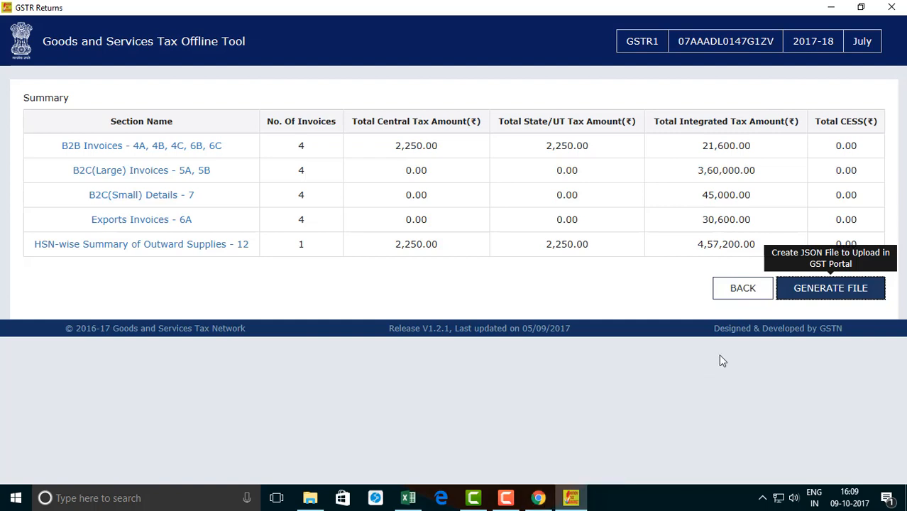
pyautogui.click(538, 498)
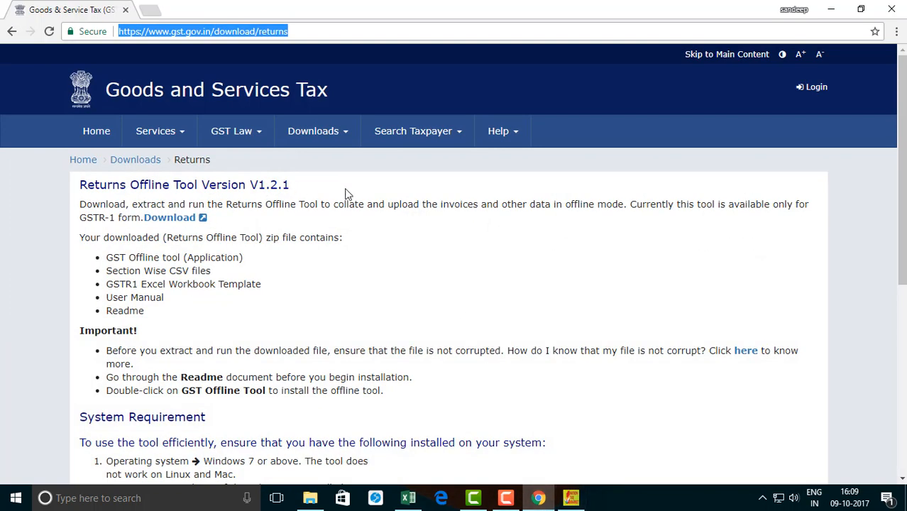
pyautogui.click(505, 498)
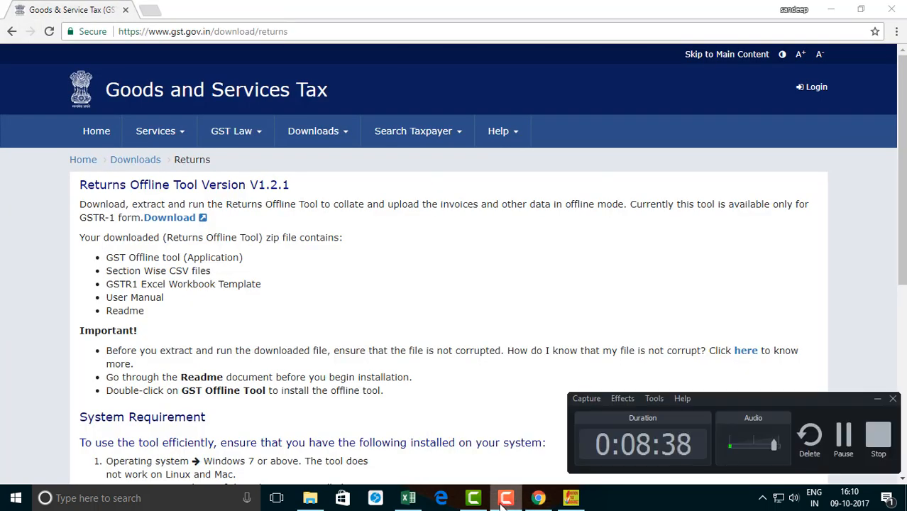
pyautogui.click(505, 498)
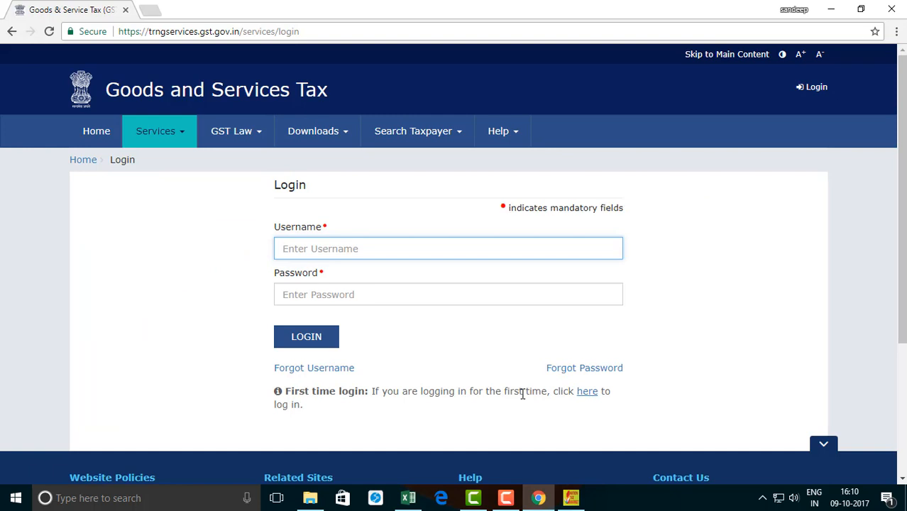
pyautogui.write('CBEC.')
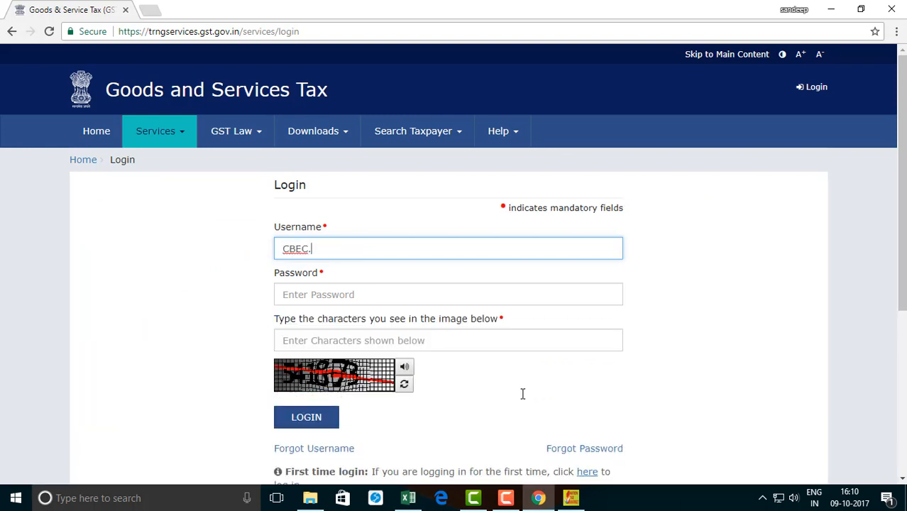
pyautogui.write('TP1034')
pyautogui.press('Tab')
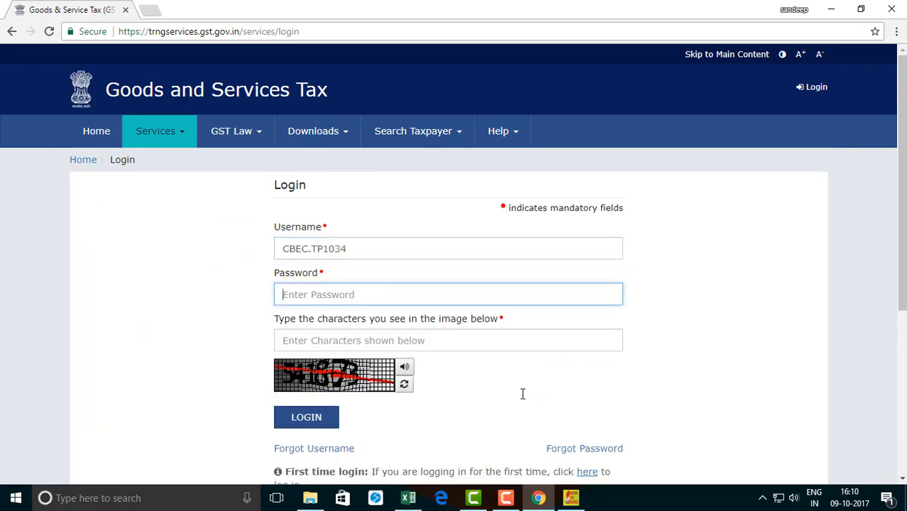
pyautogui.write('a')
pyautogui.click(421, 339)
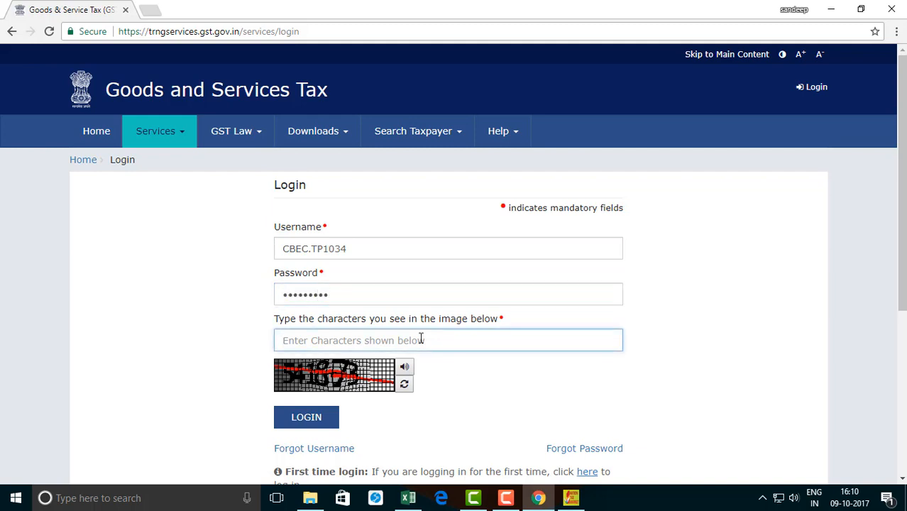
pyautogui.write('541873')
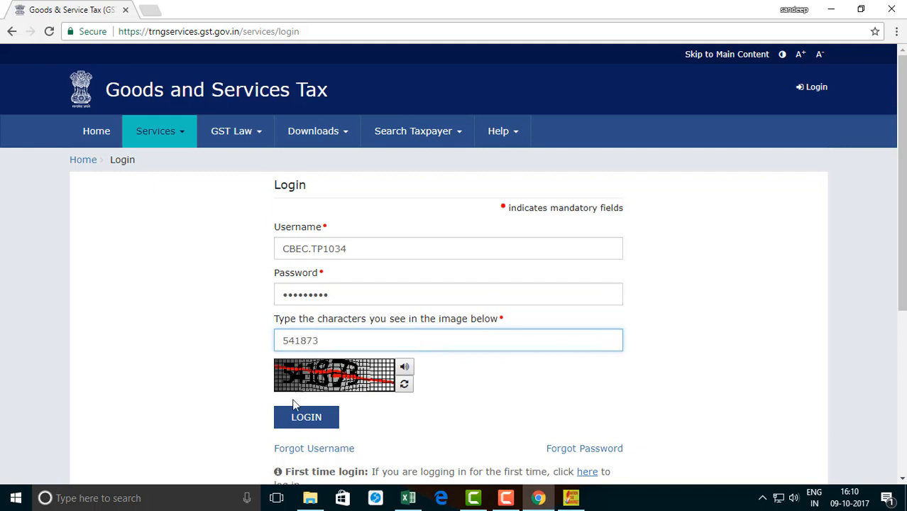
pyautogui.click(282, 424)
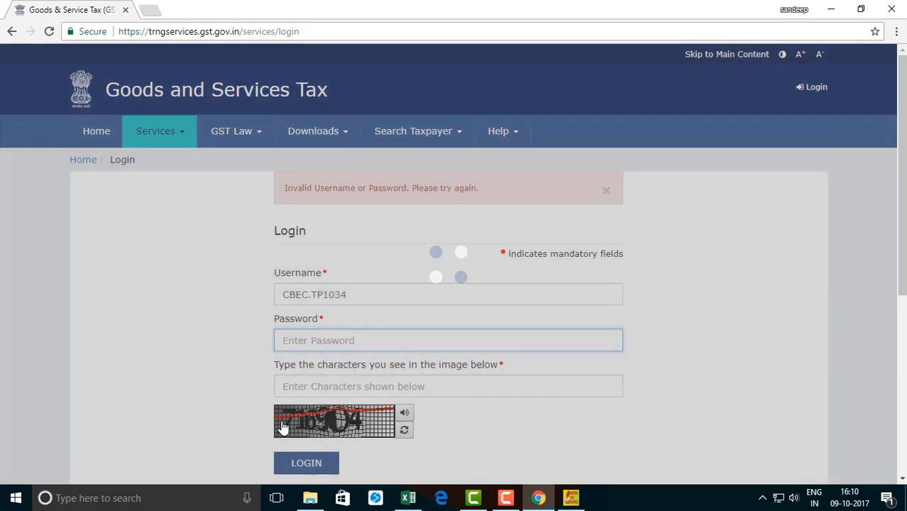
# Step: Enter the account password again with the new captcha characters and log in to the GST portal
pyautogui.write('a')
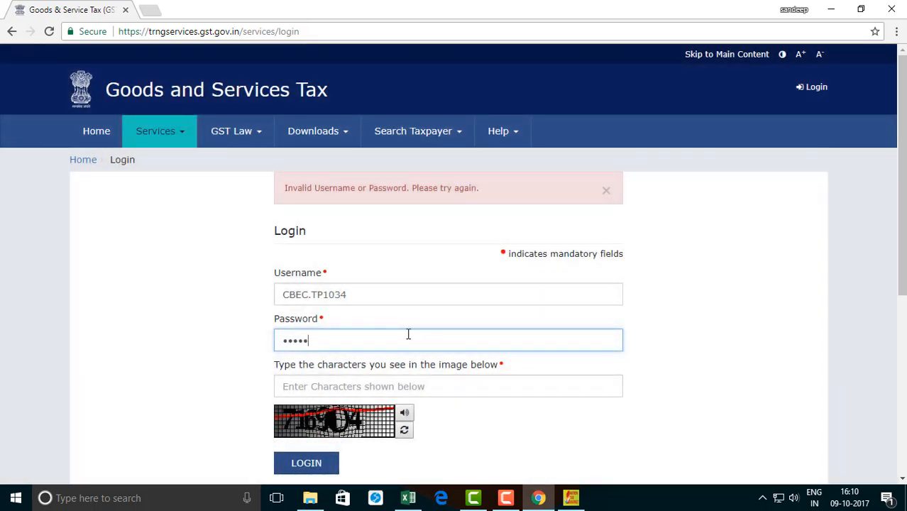
pyautogui.write('bcd@123')
pyautogui.press('Tab')
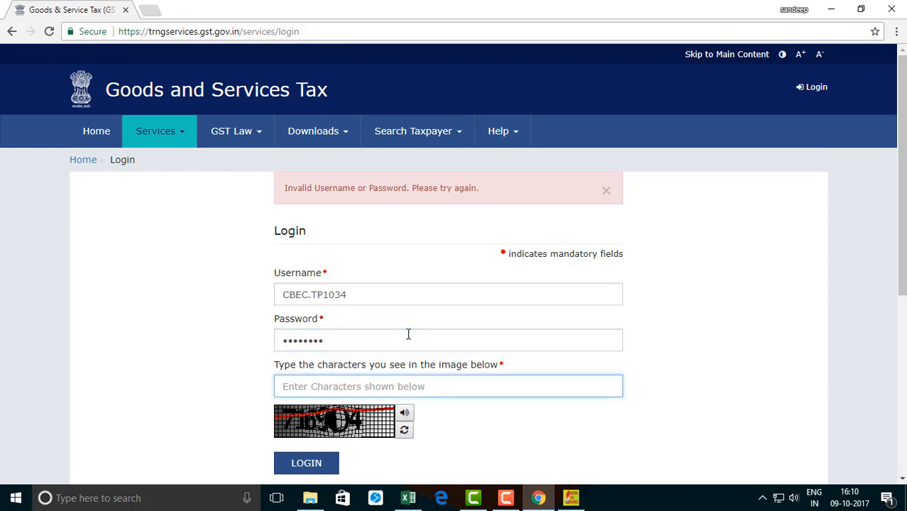
pyautogui.write('716')
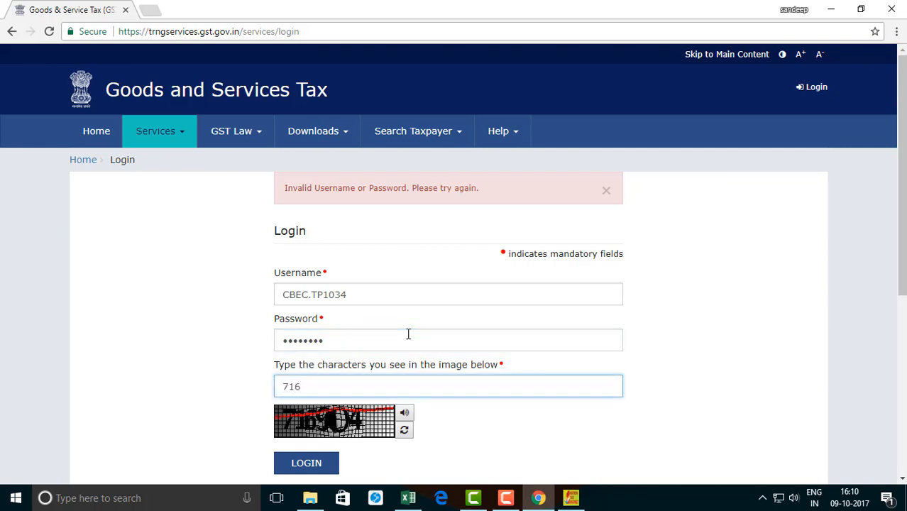
pyautogui.write('904')
pyautogui.click(306, 462)
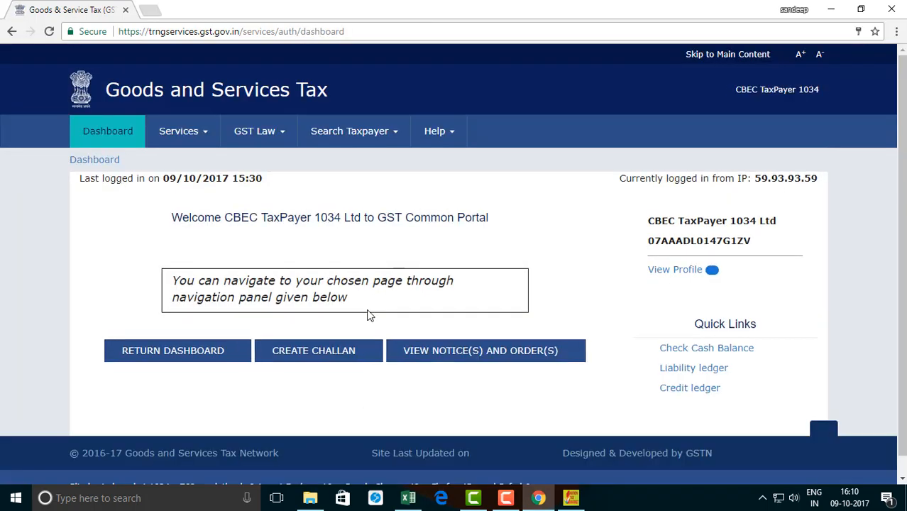
# Step: Open the return dashboard, search the 2017-18 returns for the July filing period, and choose to prepare GSTR1 offline
pyautogui.click(205, 362)
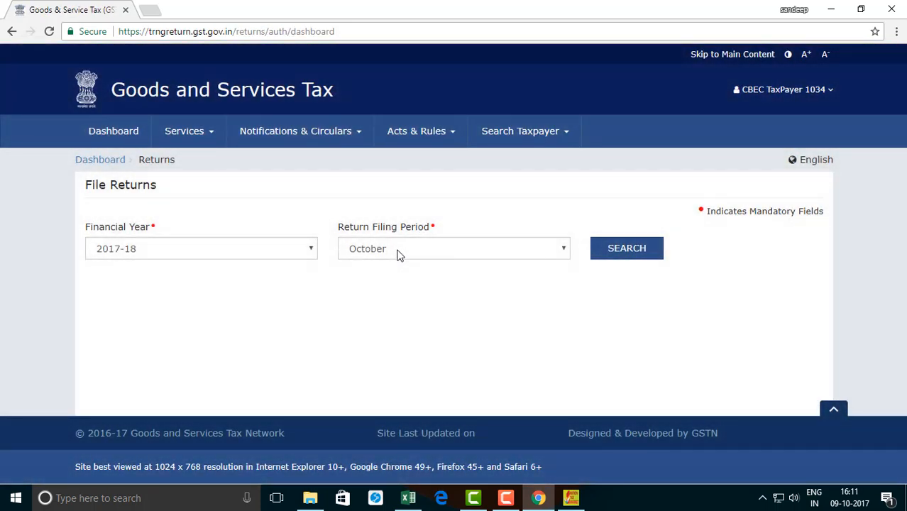
pyautogui.click(398, 254)
pyautogui.click(389, 263)
pyautogui.click(647, 247)
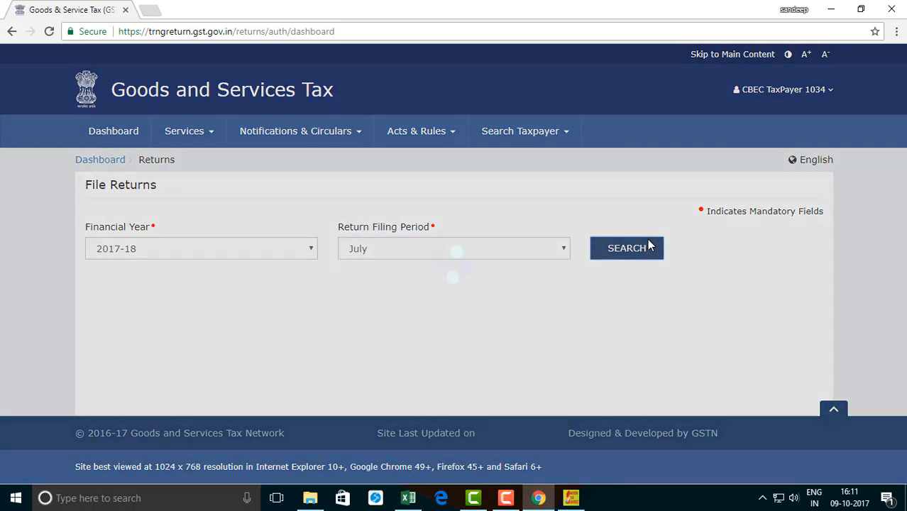
pyautogui.scroll(-2, 251, 317)
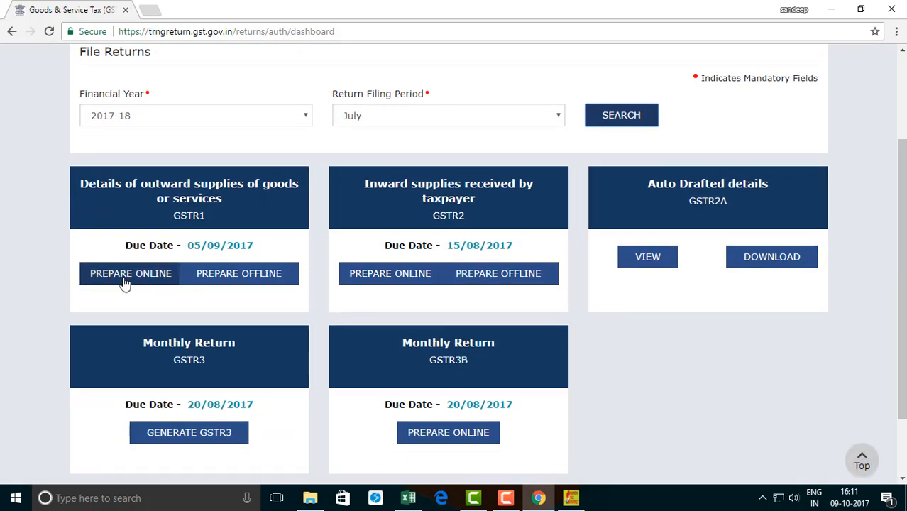
pyautogui.click(247, 277)
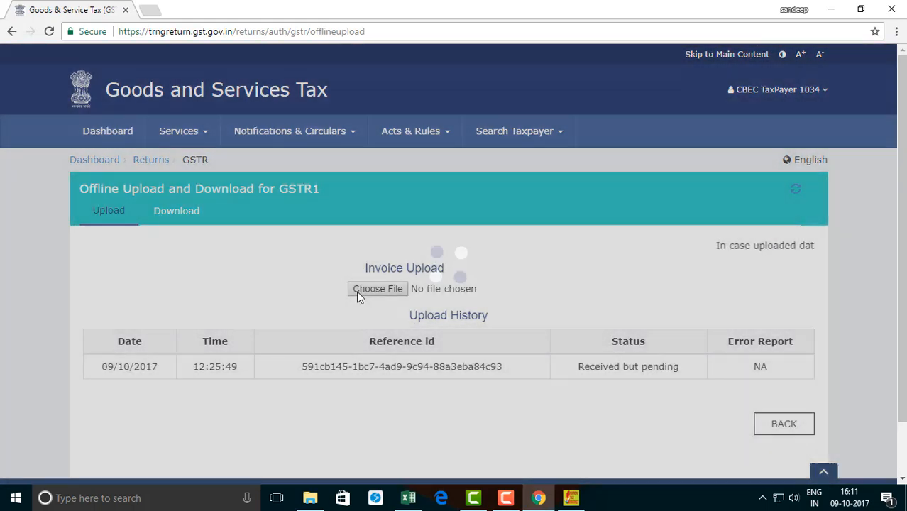
# Step: Upload the newly generated July 2017-18 GSTR1 JSON file from Downloads and refresh the upload history status
pyautogui.click(378, 289)
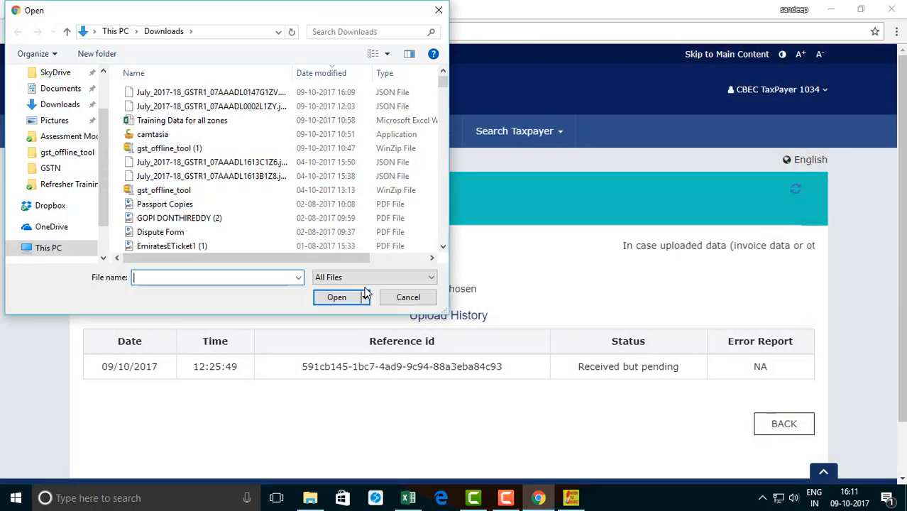
pyautogui.click(211, 92)
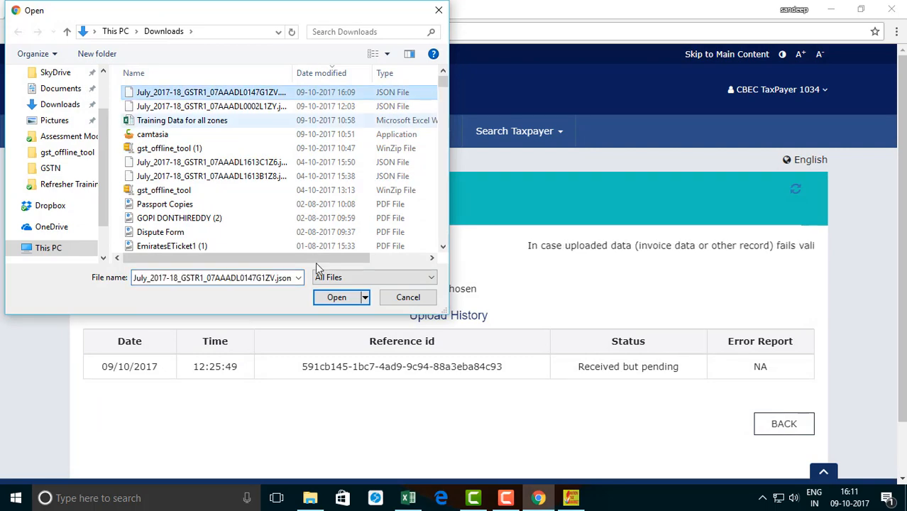
pyautogui.click(337, 298)
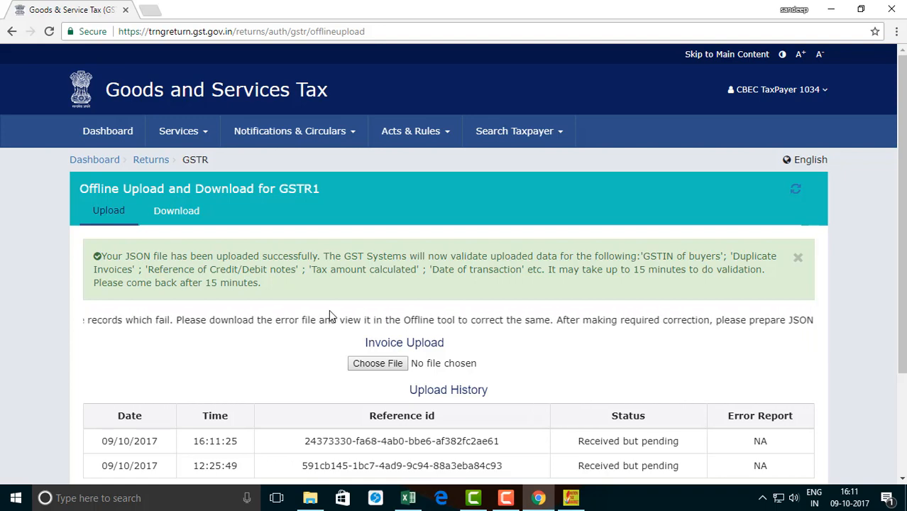
pyautogui.scroll(-1, 328, 309)
pyautogui.click(795, 127)
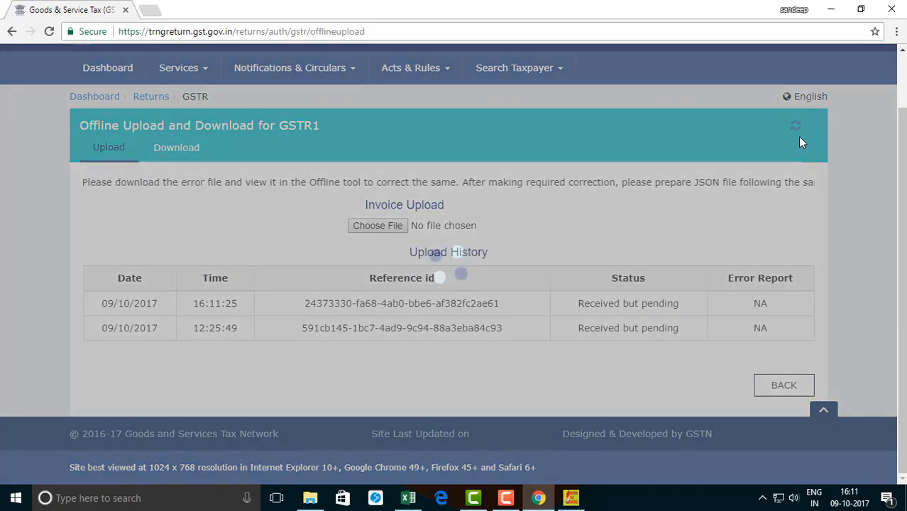